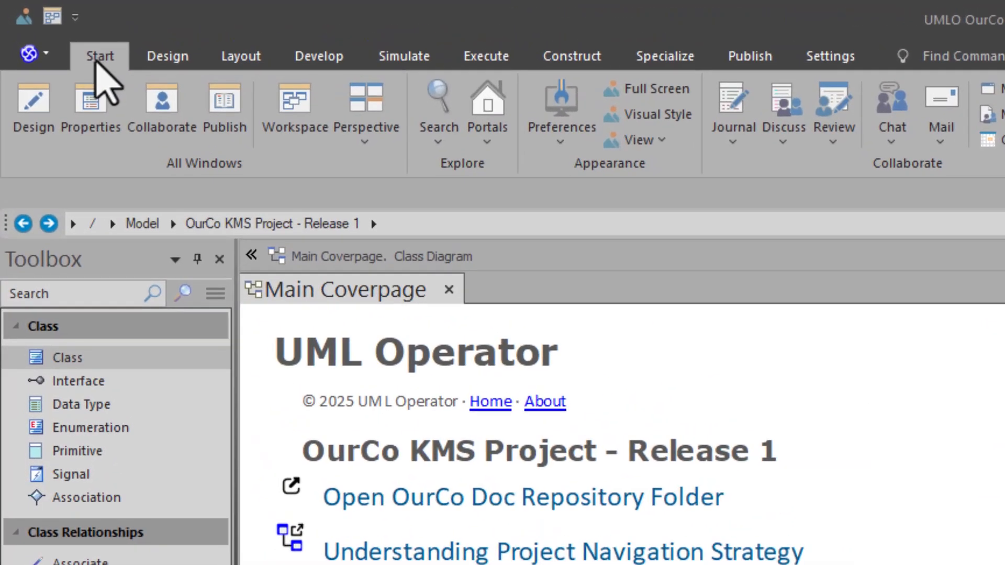
Step: Look through the available perspective categories, including the personal, specialized, strategy and database engineering sets, and choose All
left_click(47, 26)
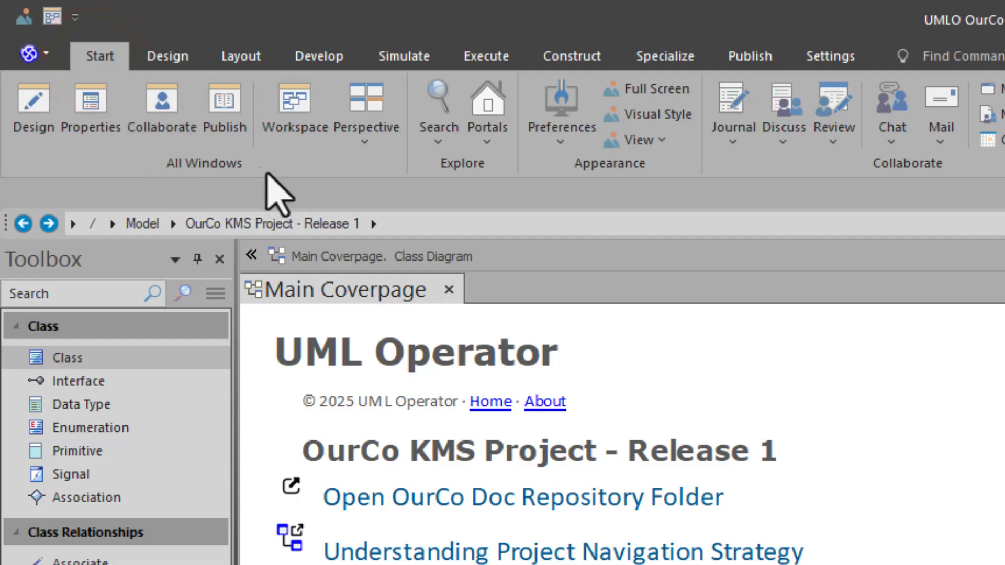
left_click(364, 141)
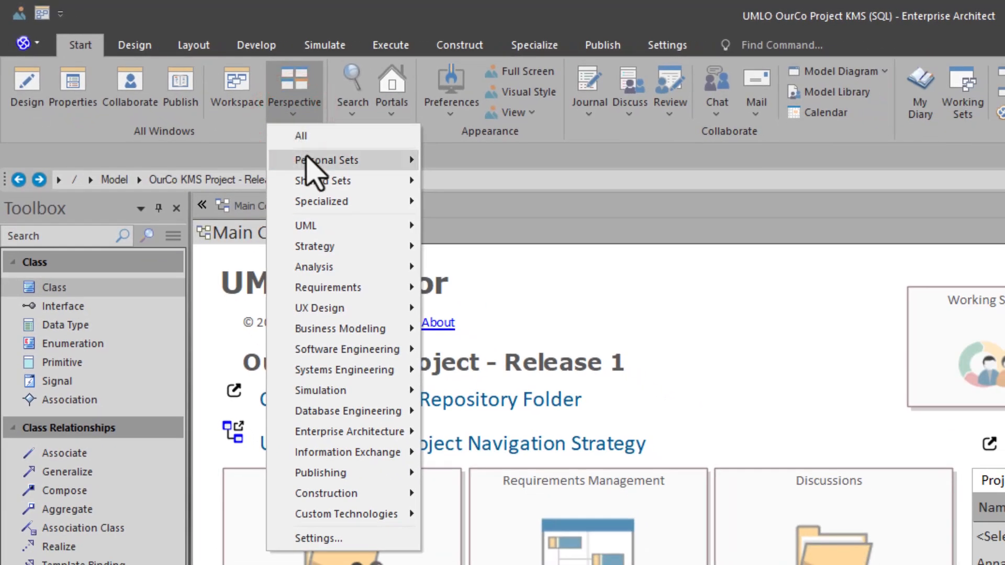
mouse_move(318, 165)
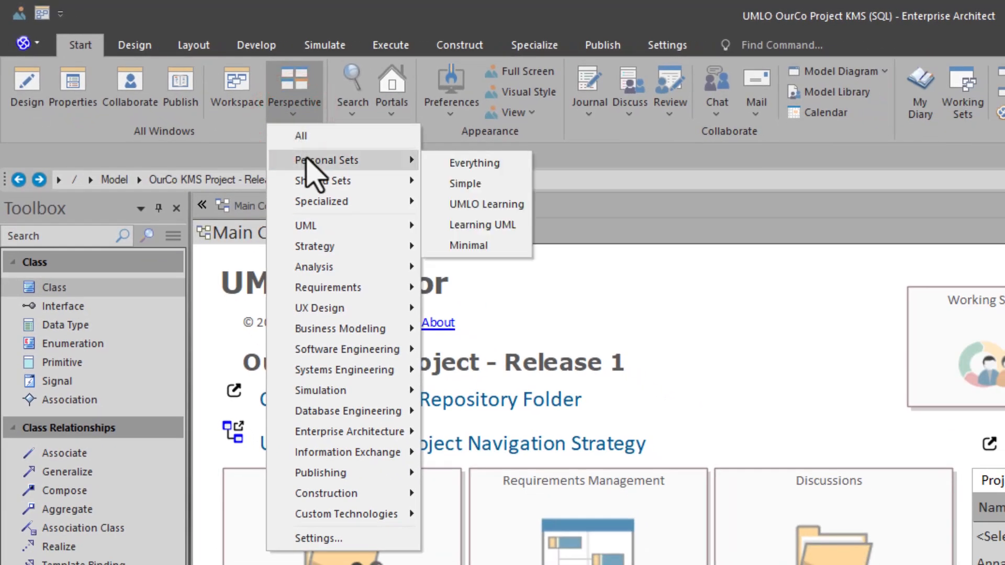
mouse_move(306, 182)
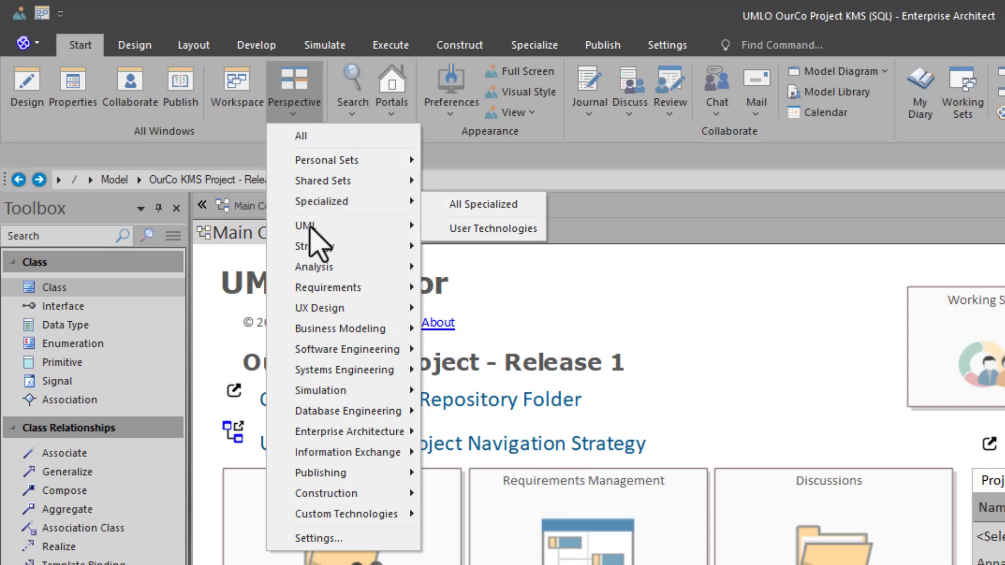
mouse_move(313, 232)
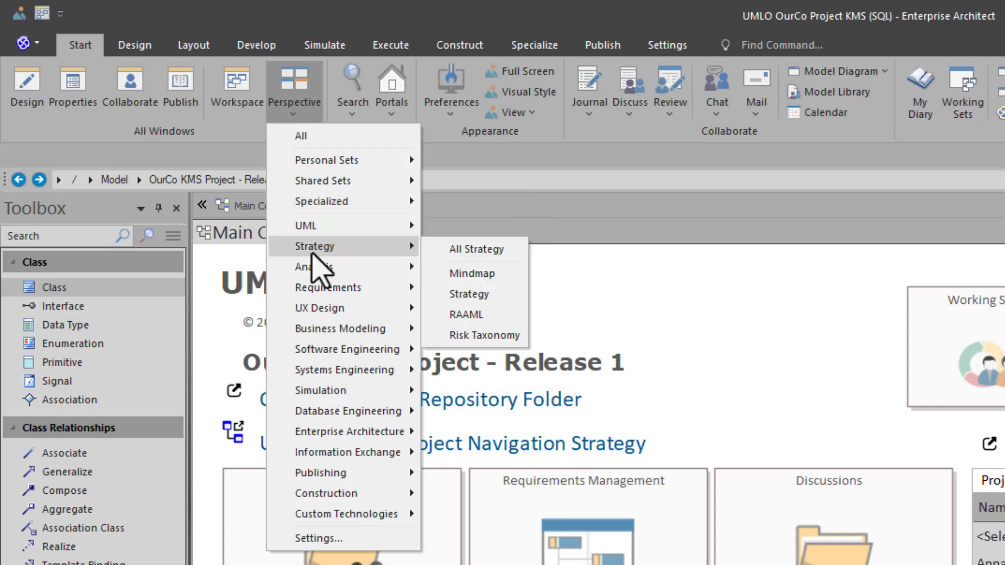
mouse_move(318, 330)
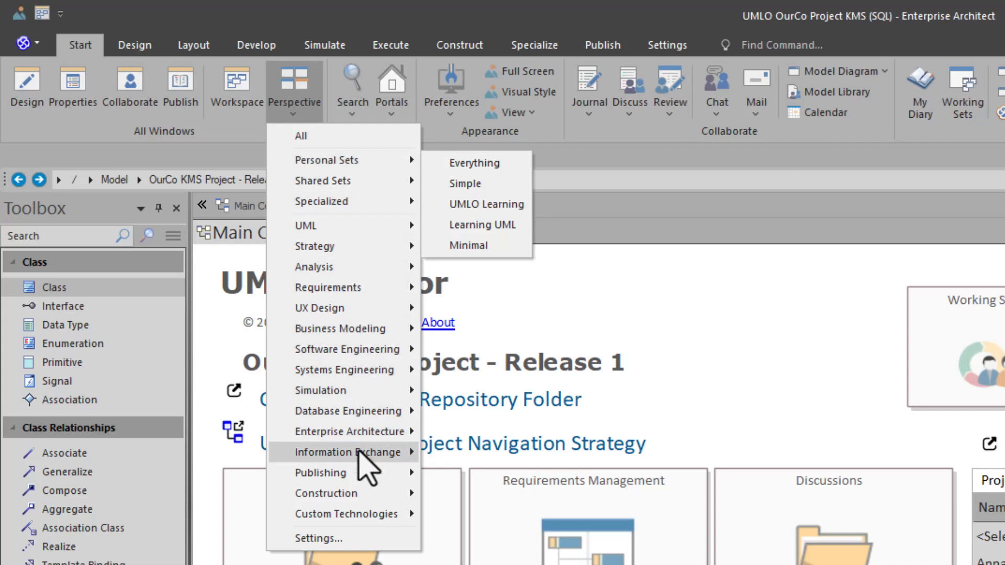
mouse_move(363, 414)
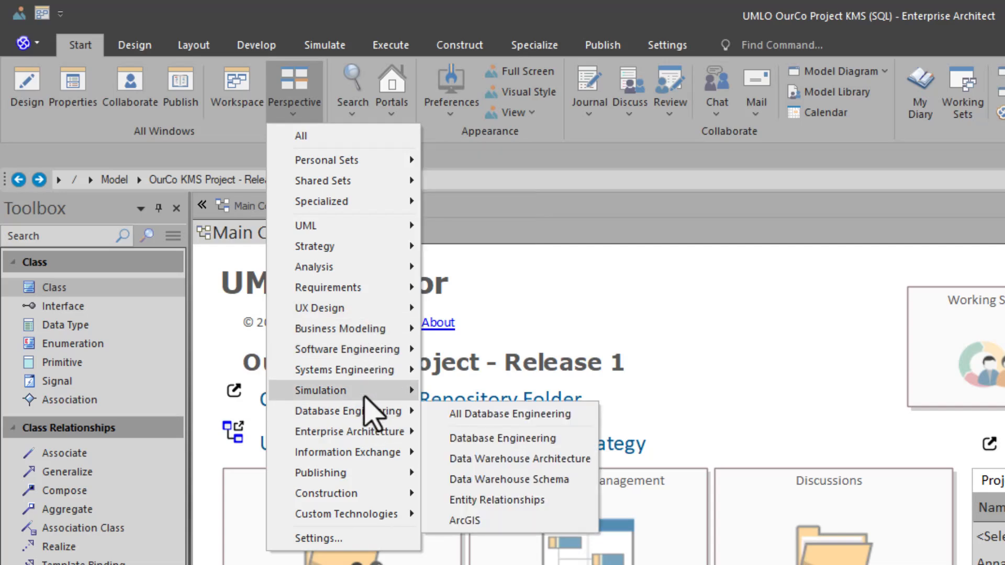
left_click(337, 137)
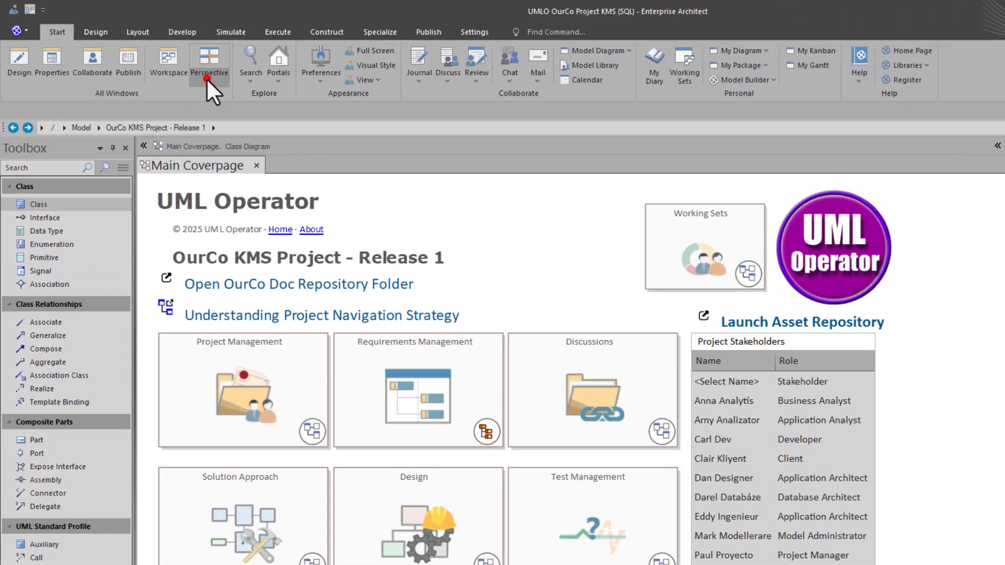
Step: Create a new non-strict personal perspective named Basic UML in the perspective settings
left_click(163, 62)
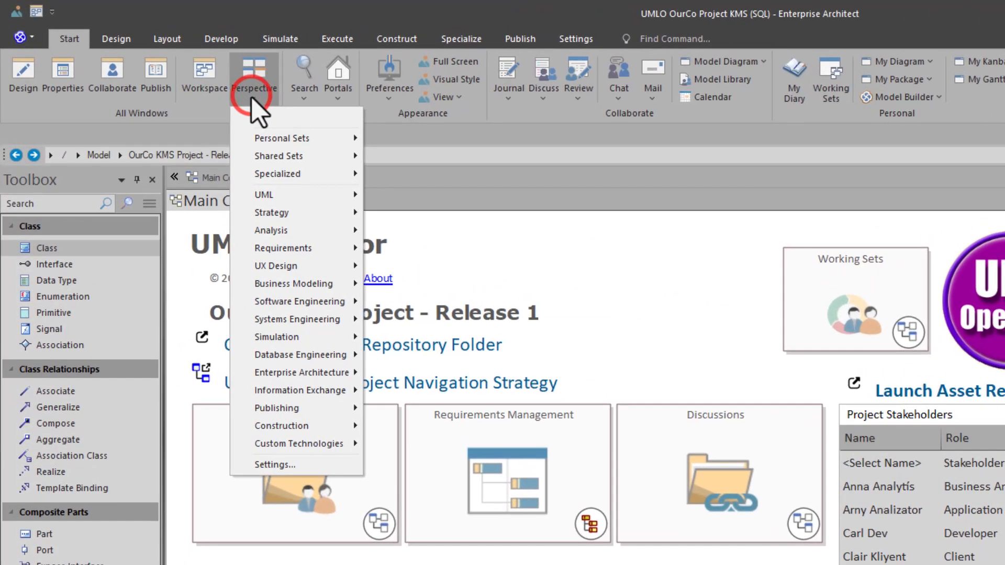
left_click(275, 465)
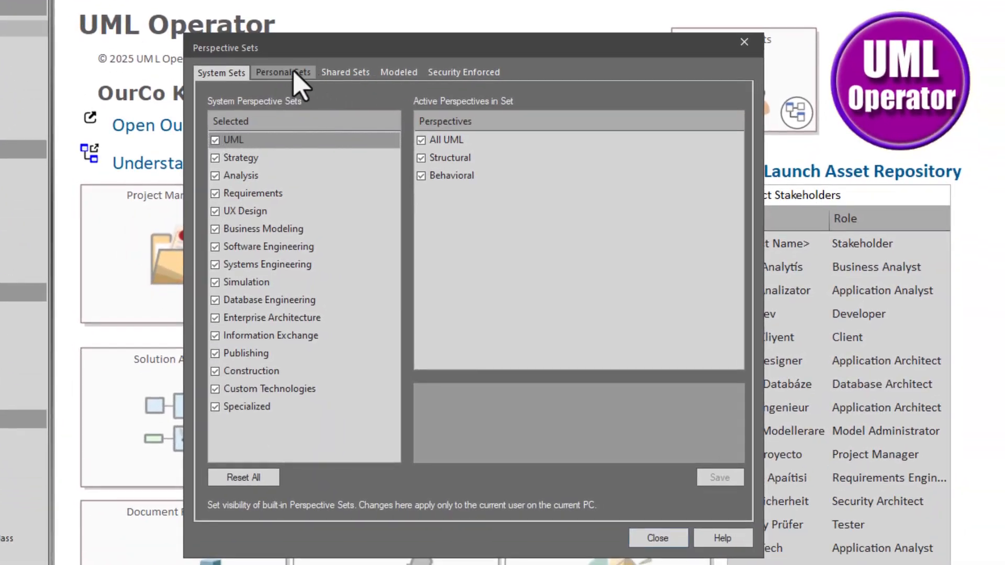
left_click(294, 75)
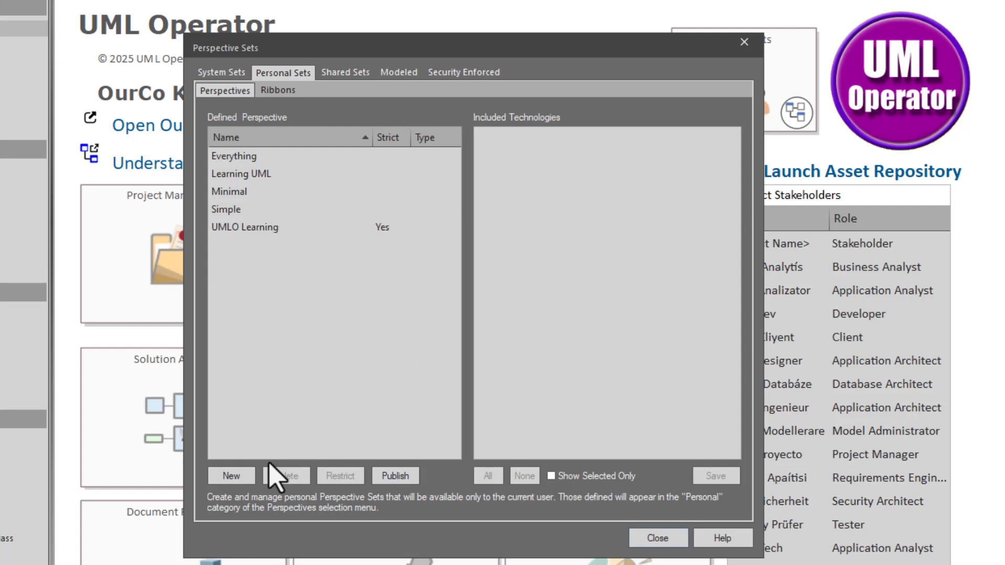
left_click(232, 475)
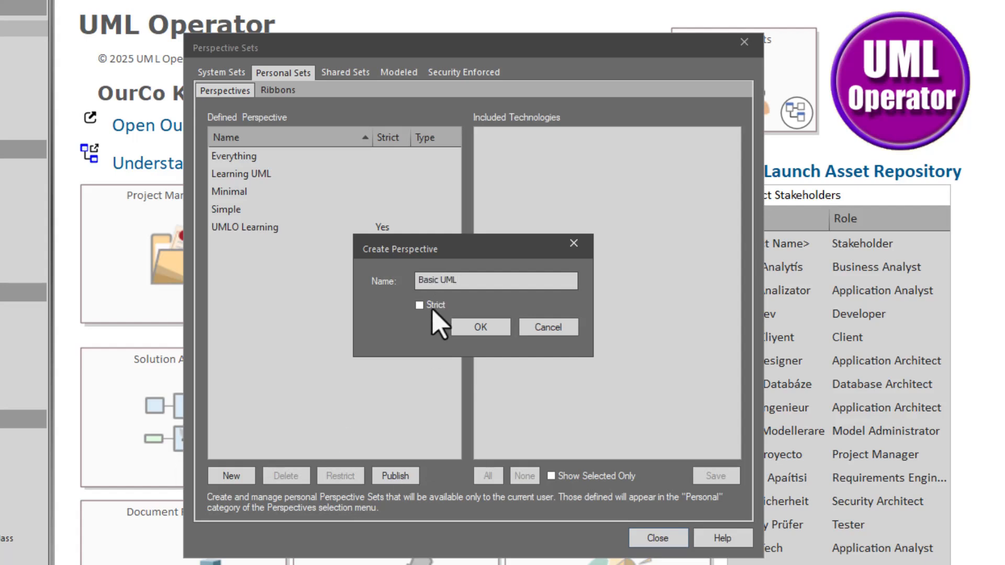
left_click(473, 323)
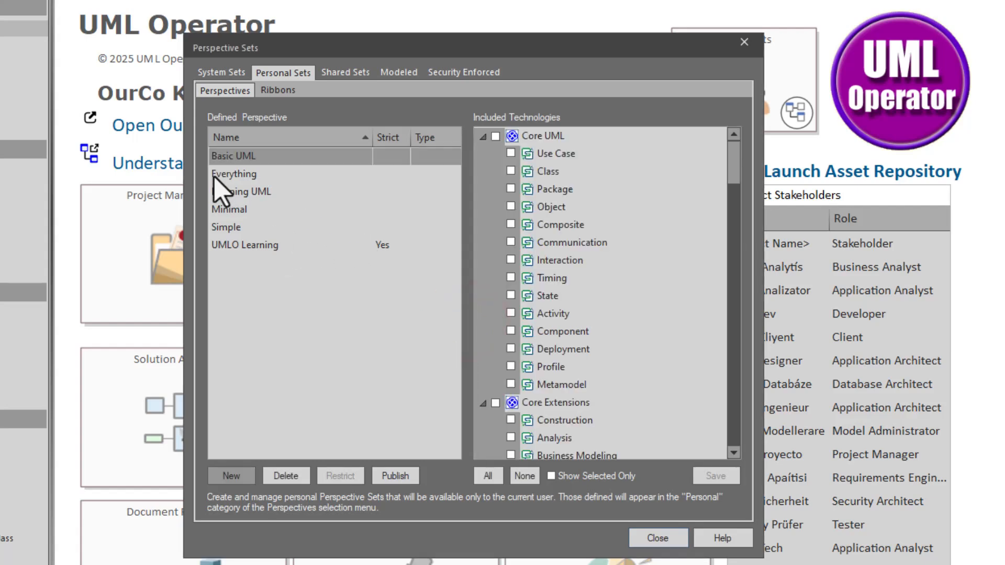
Step: Include all Core UML technologies in the Basic UML perspective, leave Core Extensions excluded, and save it
left_click(233, 156)
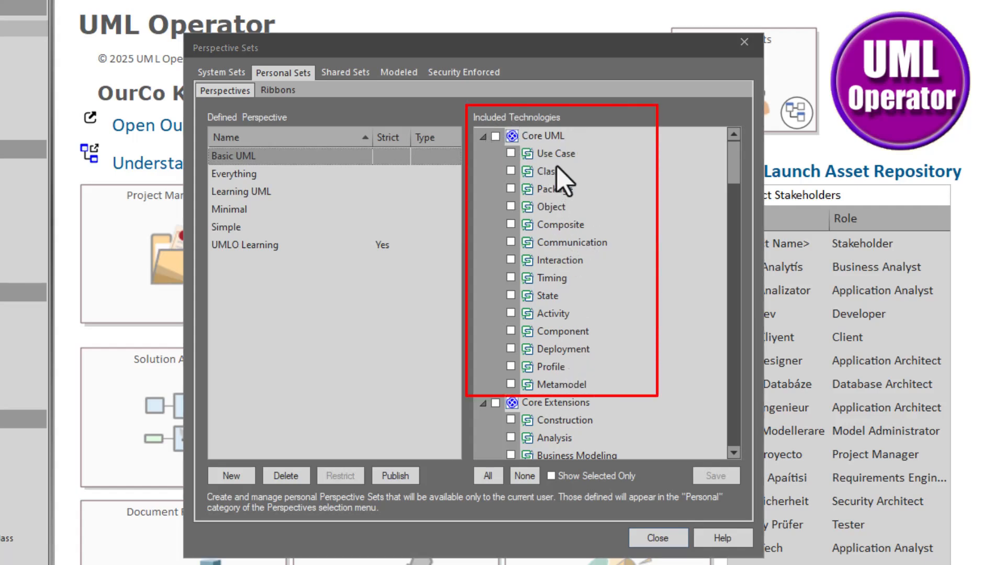
left_click(495, 136)
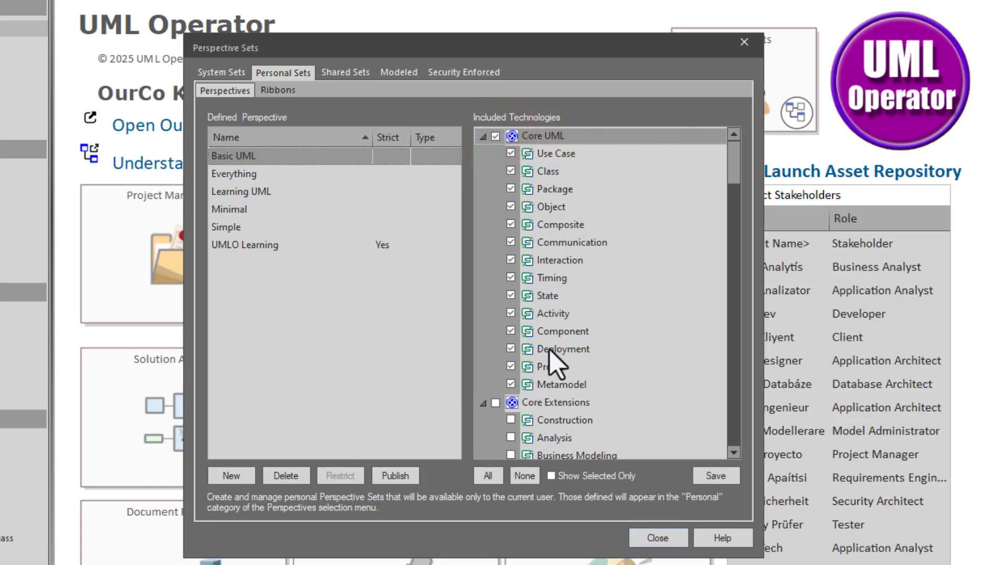
left_click(511, 279)
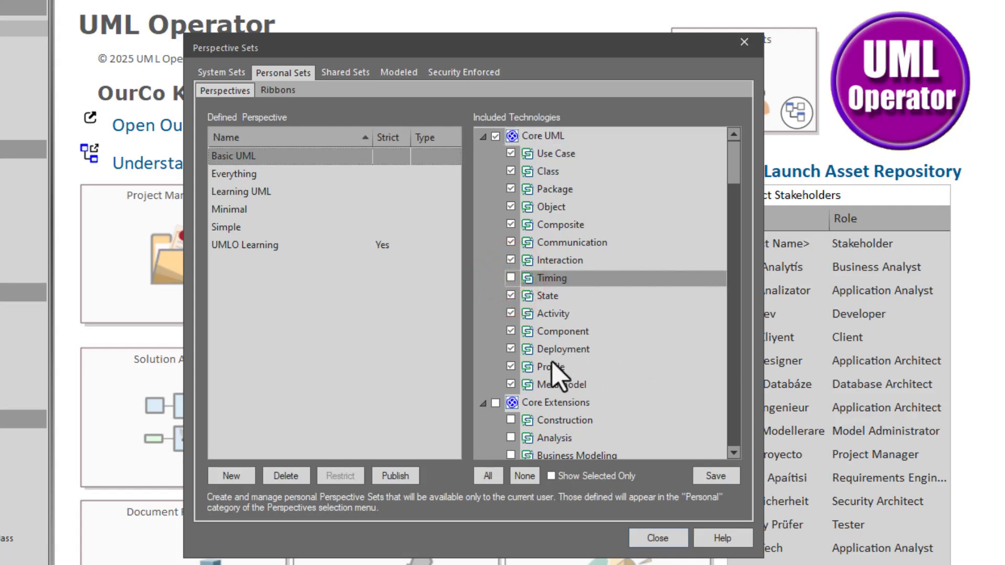
left_click(512, 278)
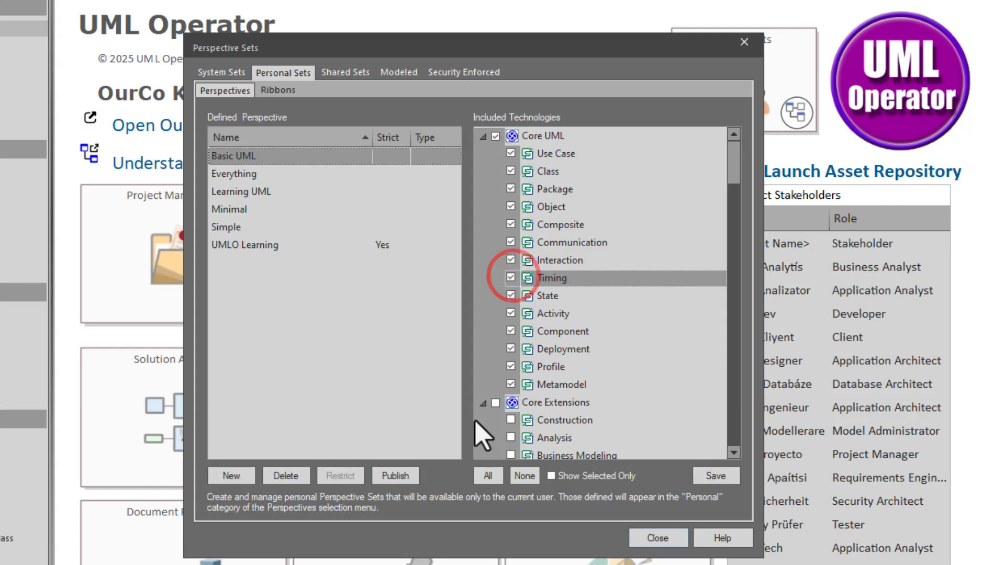
scroll(582, 361, "down", 2)
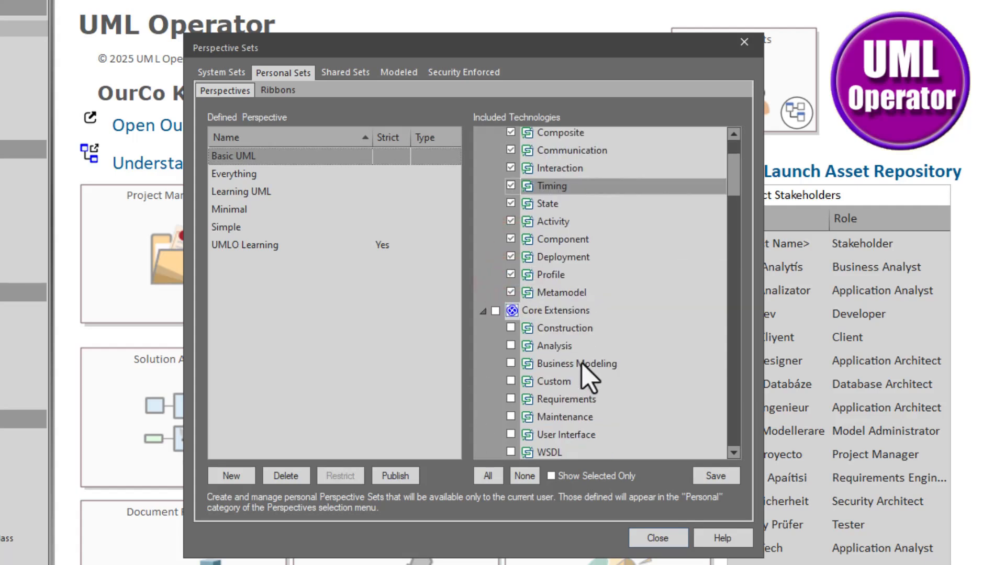
scroll(590, 375, "down", 1)
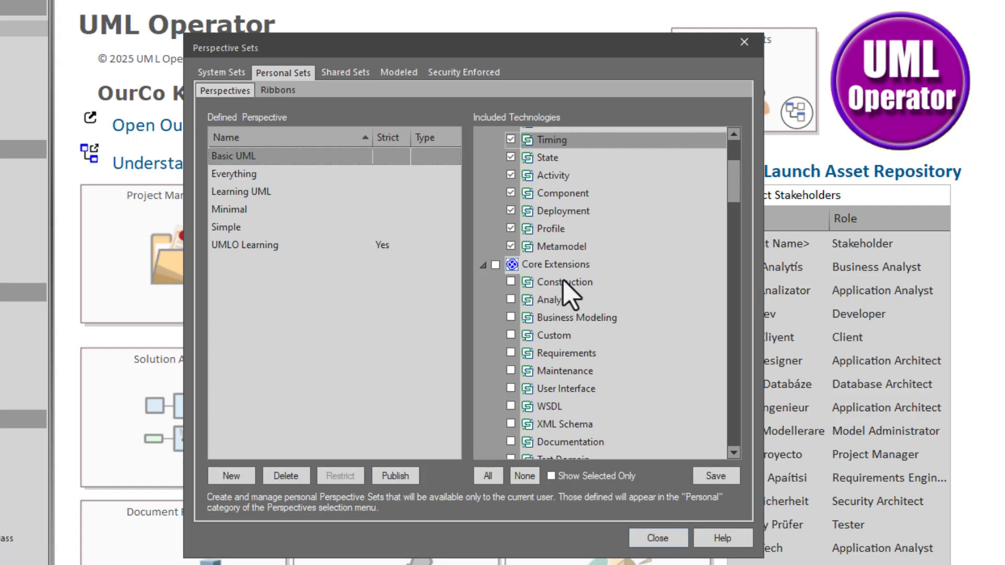
scroll(572, 422, "down", 2)
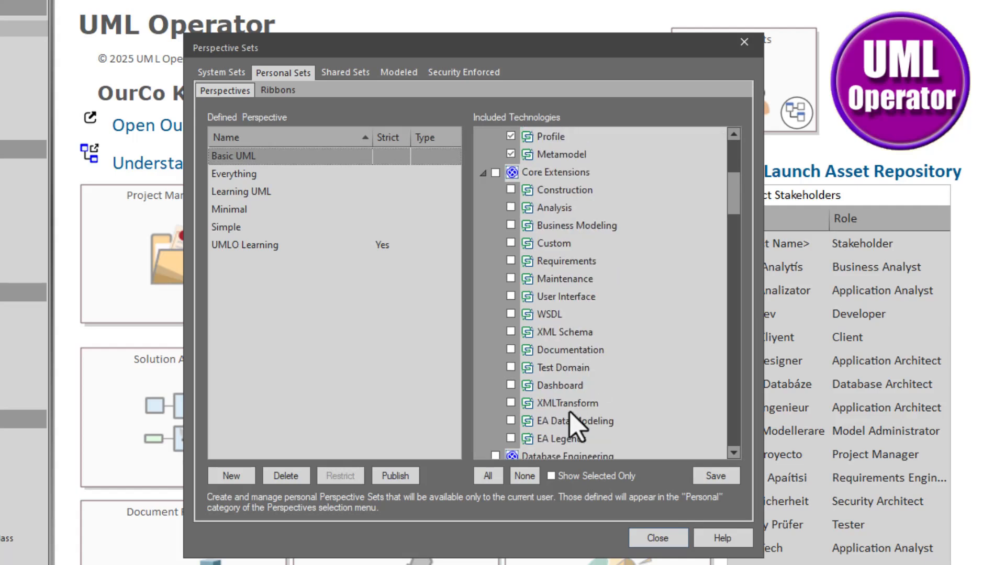
scroll(577, 425, "down", 1)
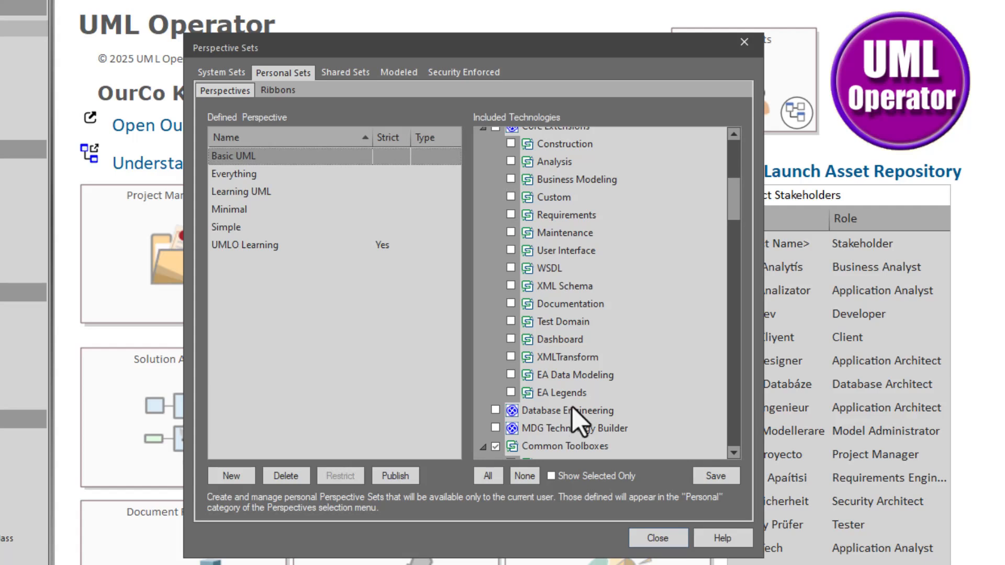
scroll(605, 233, "up", 4)
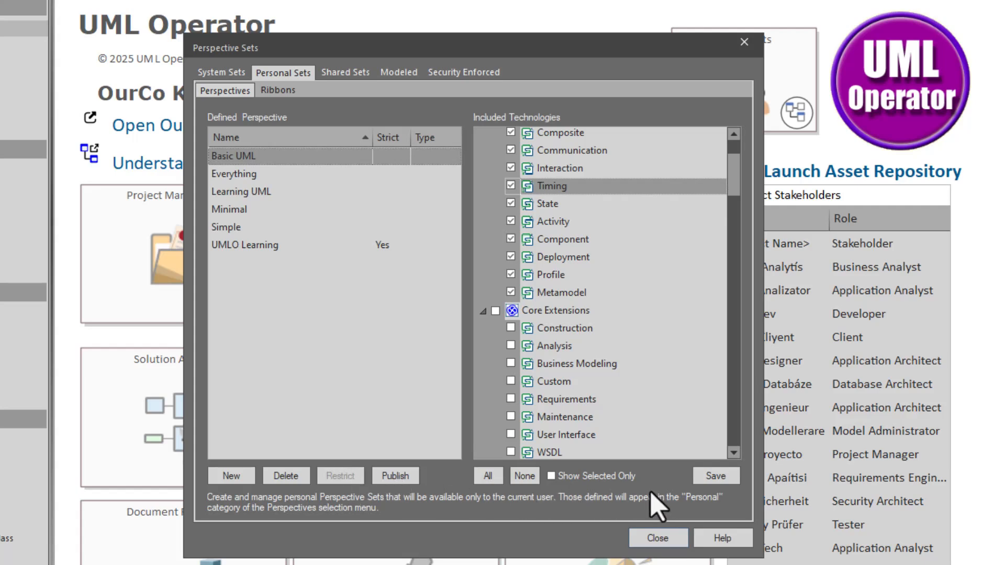
left_click(718, 476)
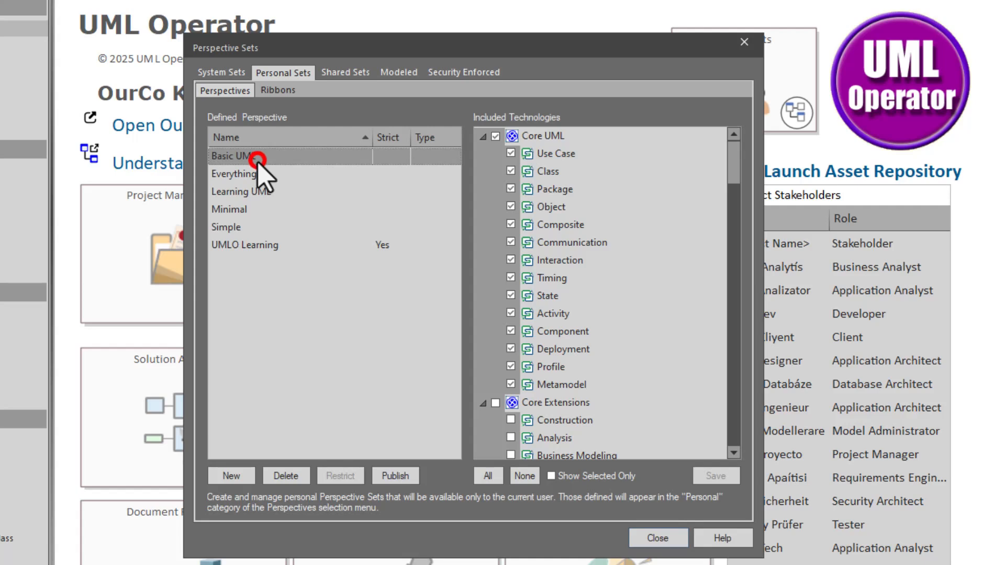
Step: Compare the technologies included in each personal perspective, from Basic UML to UMLO Learning, and close the perspective settings
scroll(633, 230, "down", 5)
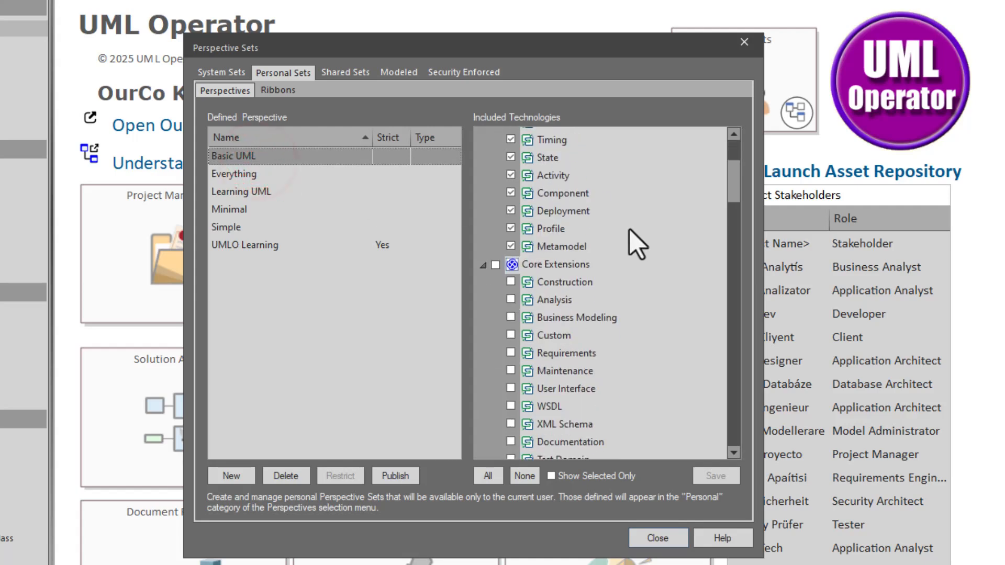
left_click(265, 175)
scroll(529, 305, "down", 4)
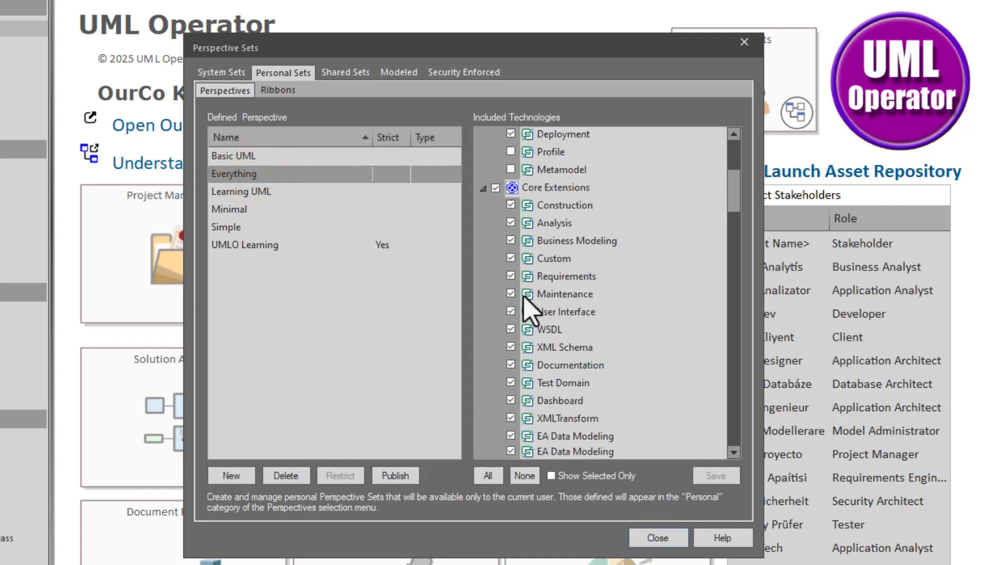
scroll(529, 308, "down", 1)
left_click(256, 197)
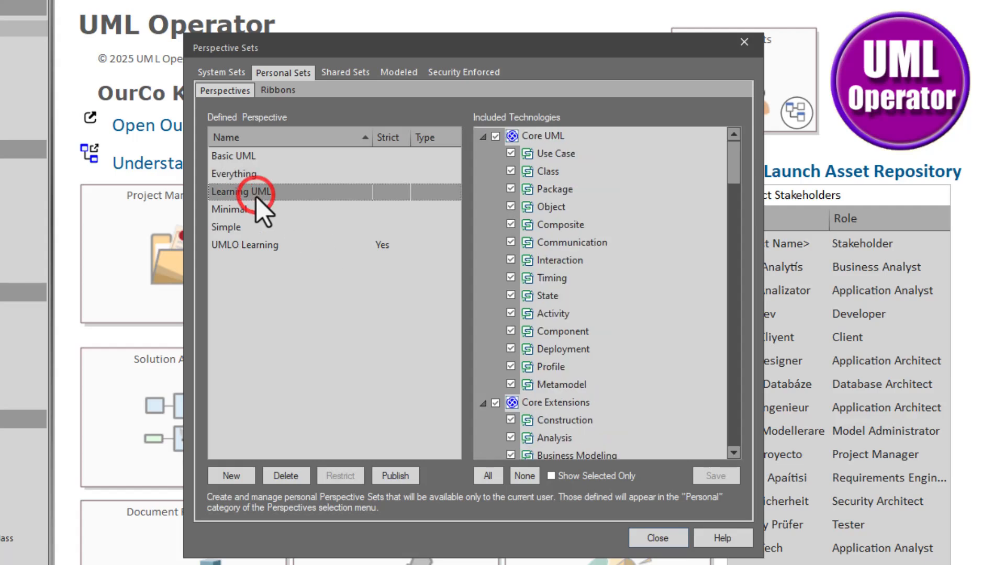
left_click(230, 209)
left_click(229, 226)
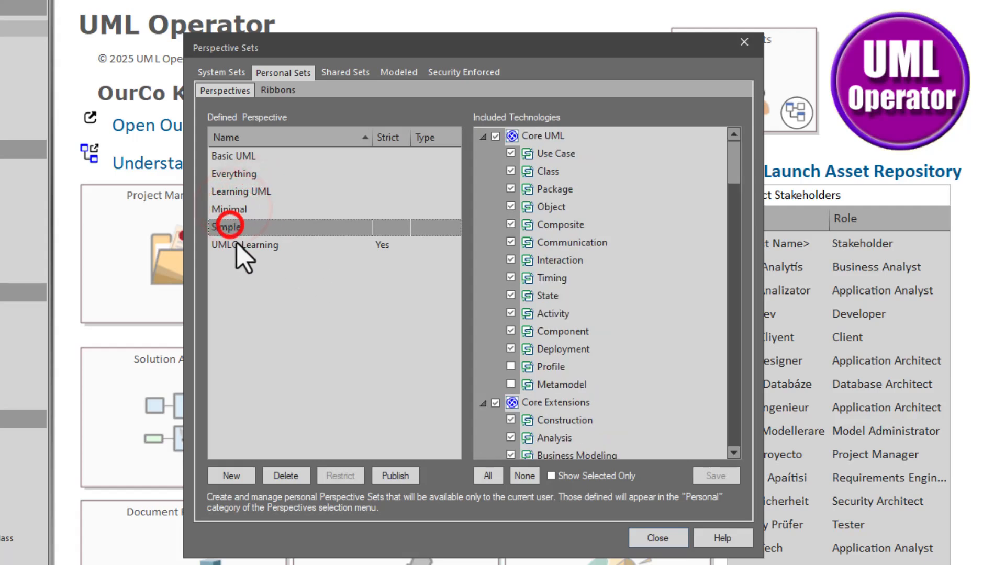
left_click(237, 245)
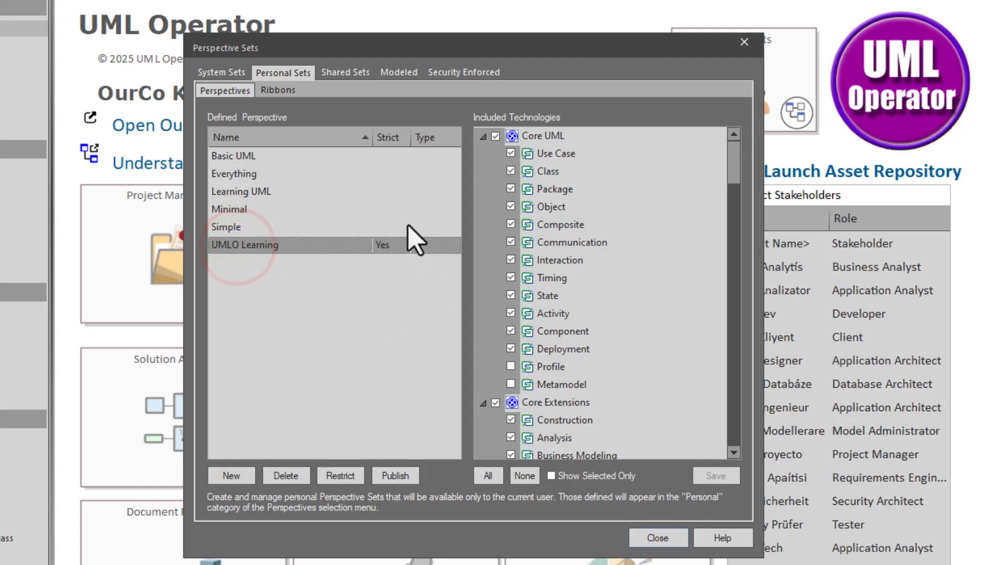
left_click(247, 156)
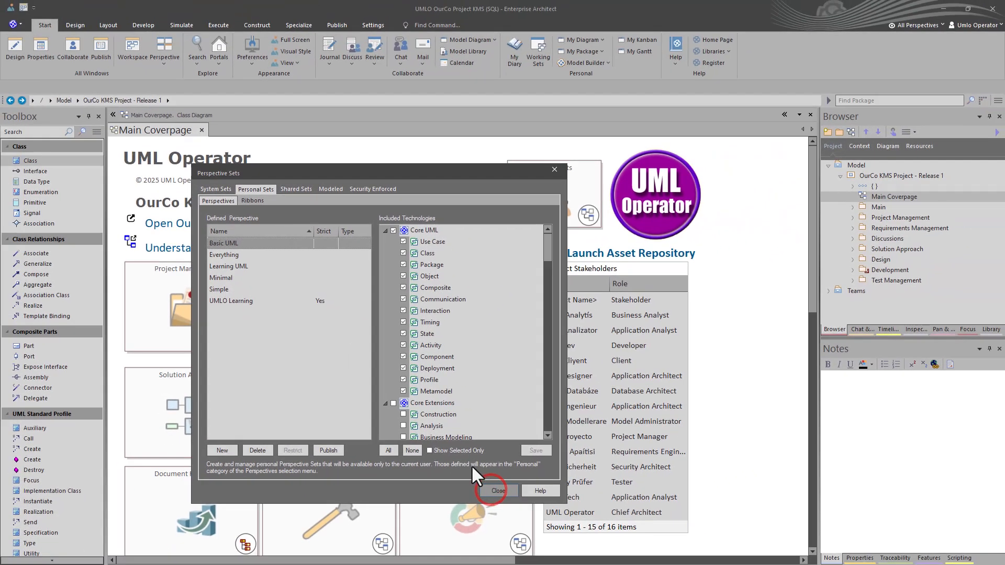
left_click(658, 538)
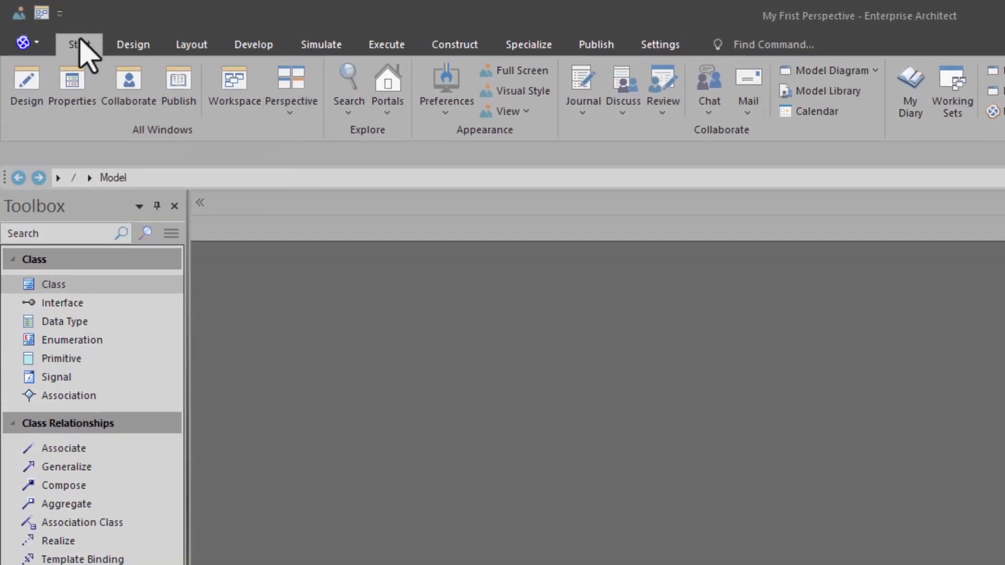
Step: Switch the My Frist Perspective project to the Basic UML personal perspective and dismiss the Model Builder
left_click(78, 42)
left_click(288, 104)
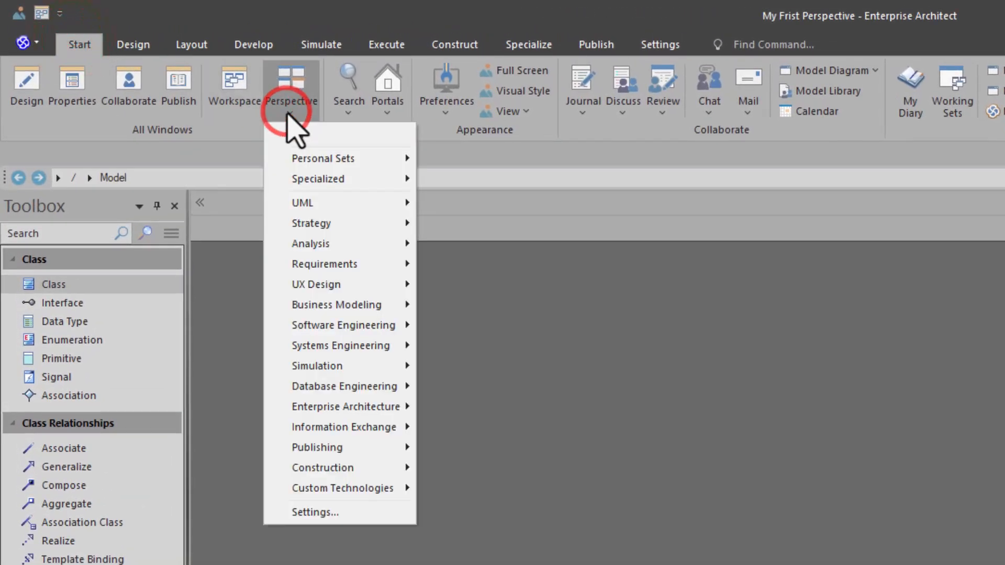
mouse_move(318, 160)
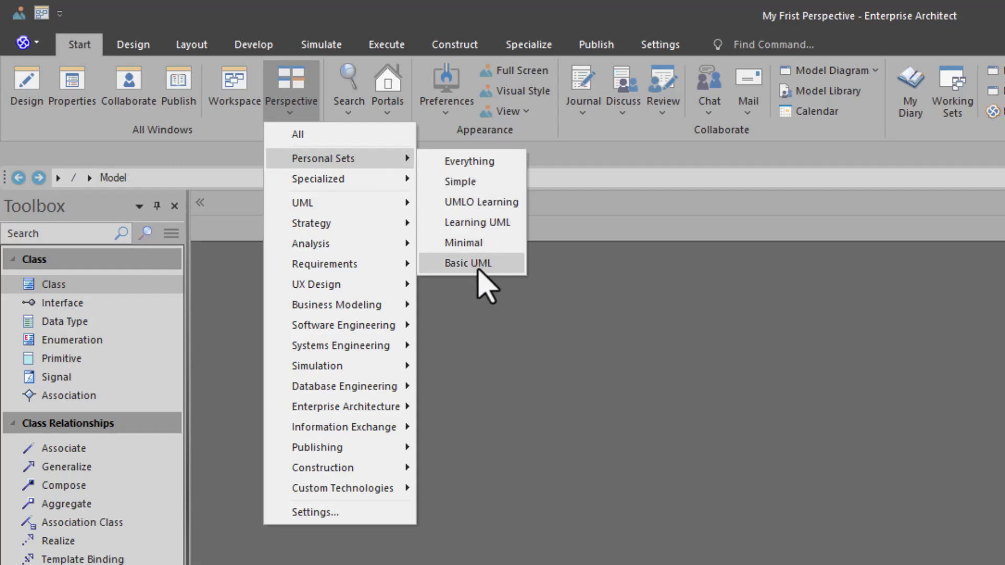
left_click(478, 266)
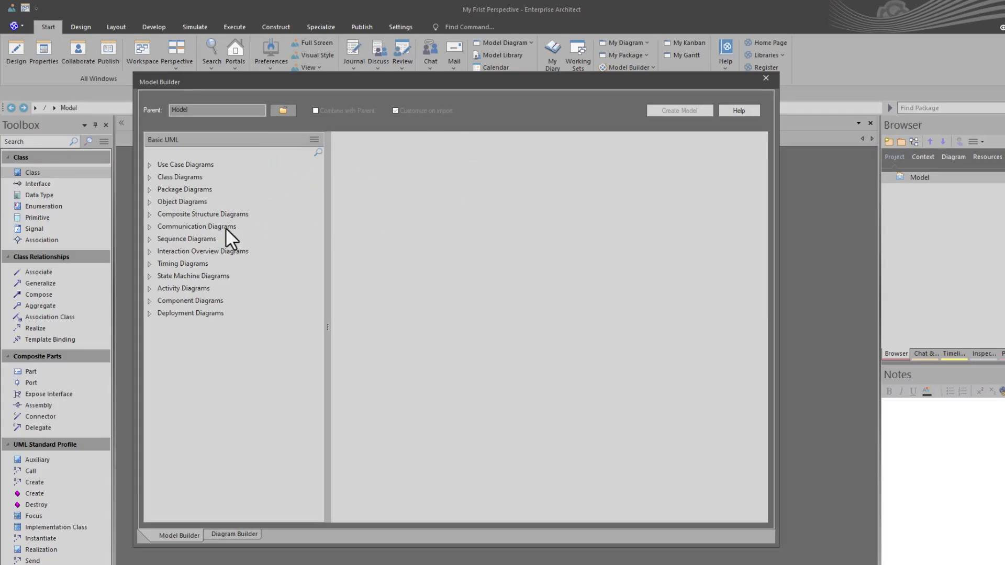
left_click(769, 81)
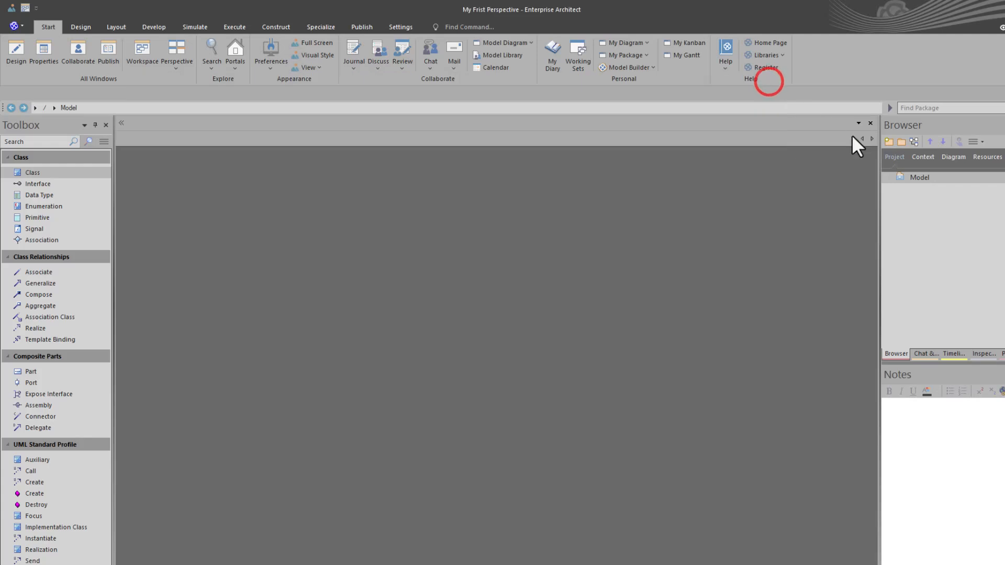
Step: Add Package1 under the Model root with an initial UML Structural Class diagram
left_click(902, 142)
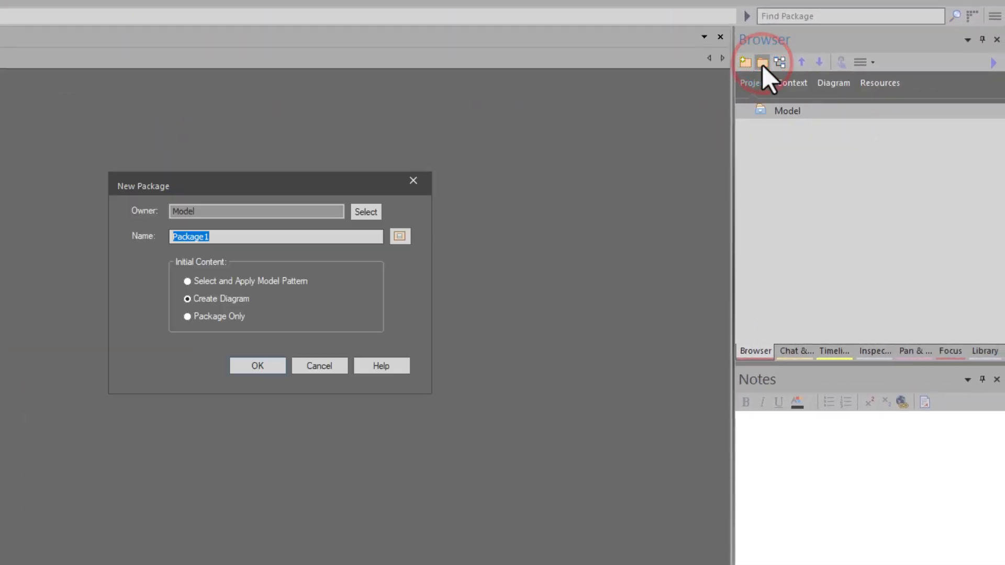
key("Return")
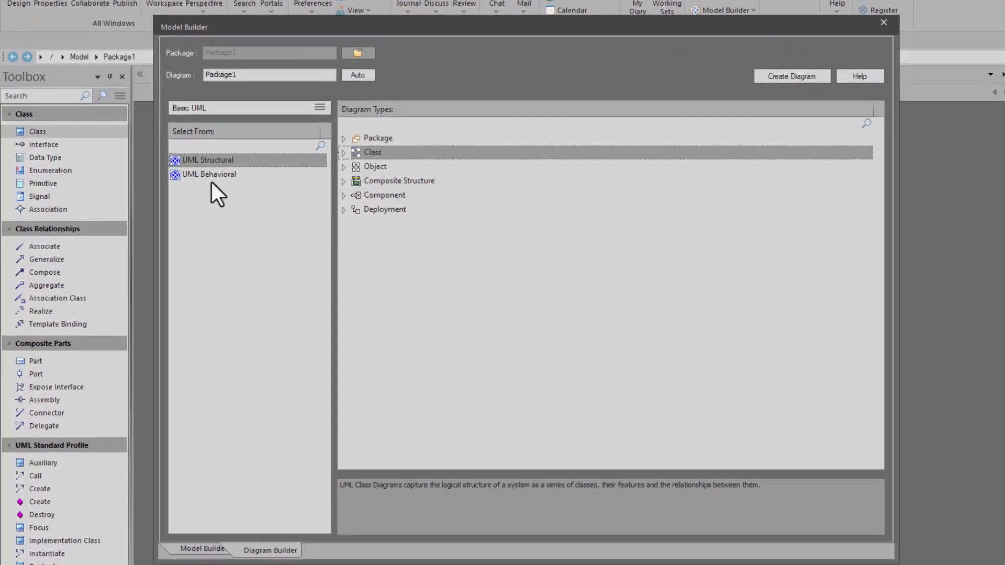
left_click(206, 160)
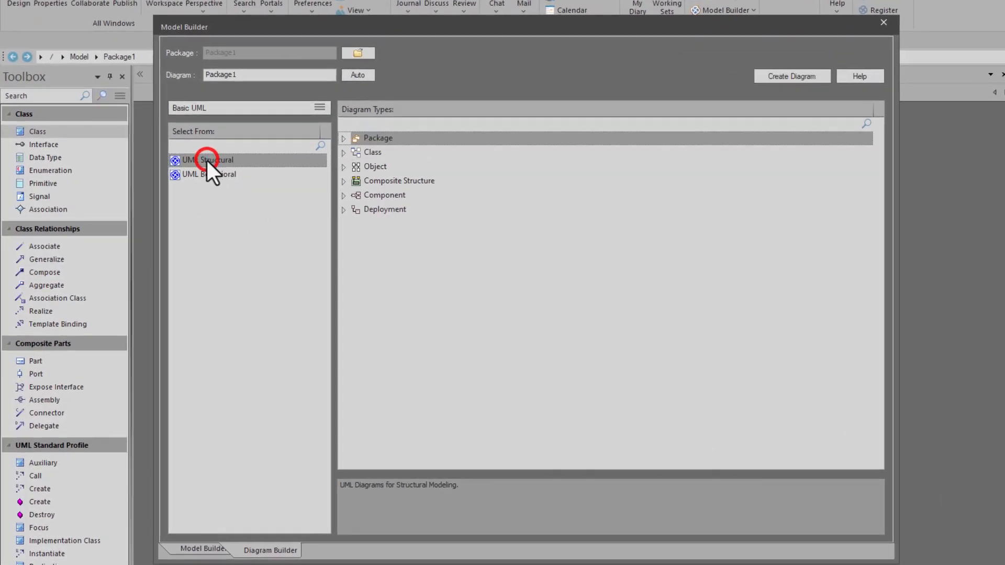
left_click(207, 175)
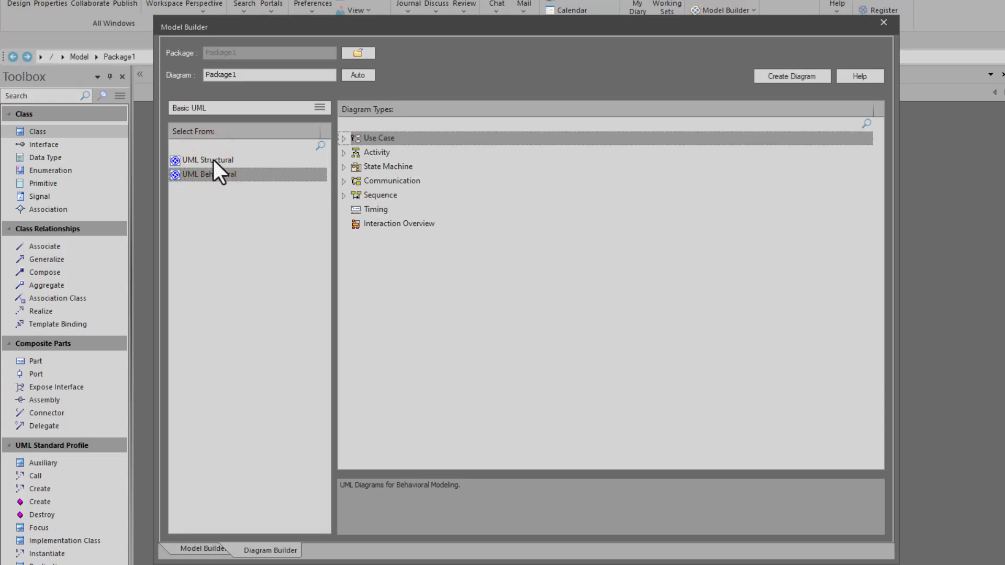
left_click(212, 161)
left_click(393, 151)
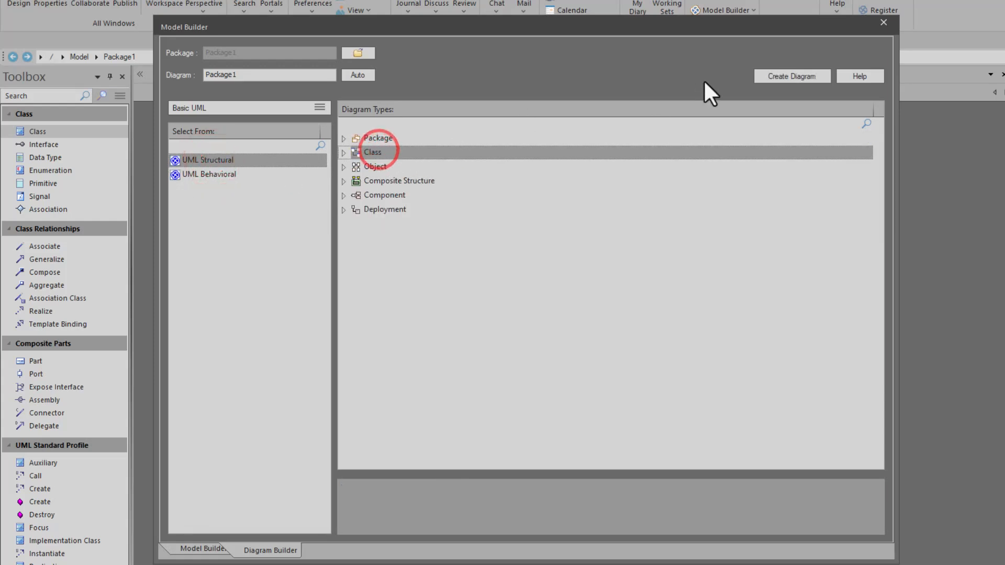
left_click(782, 76)
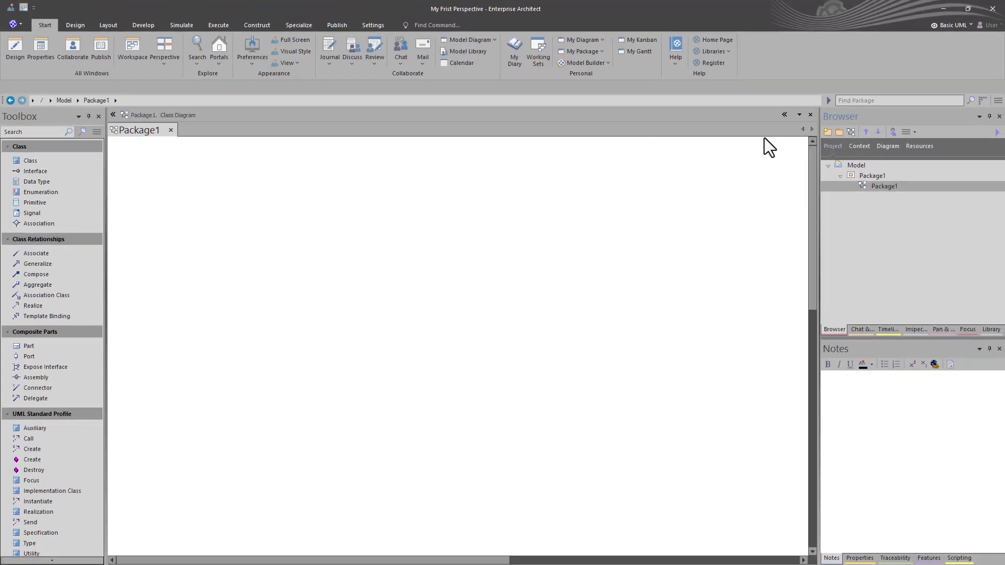
Step: Add Package2 under the Model root with an initial UML Behavioral diagram of the UML::Simple Use Case type
left_click(850, 165)
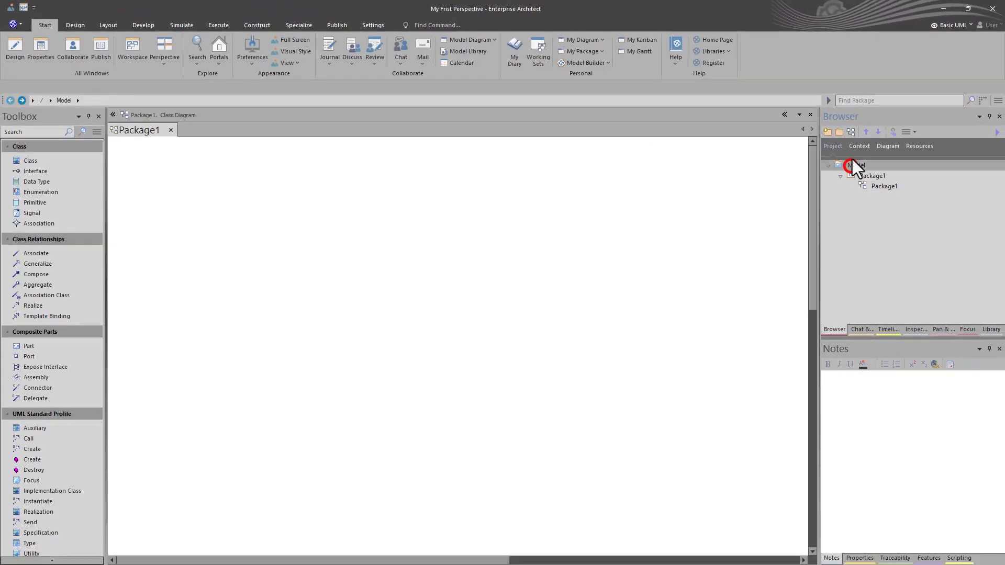
left_click(840, 132)
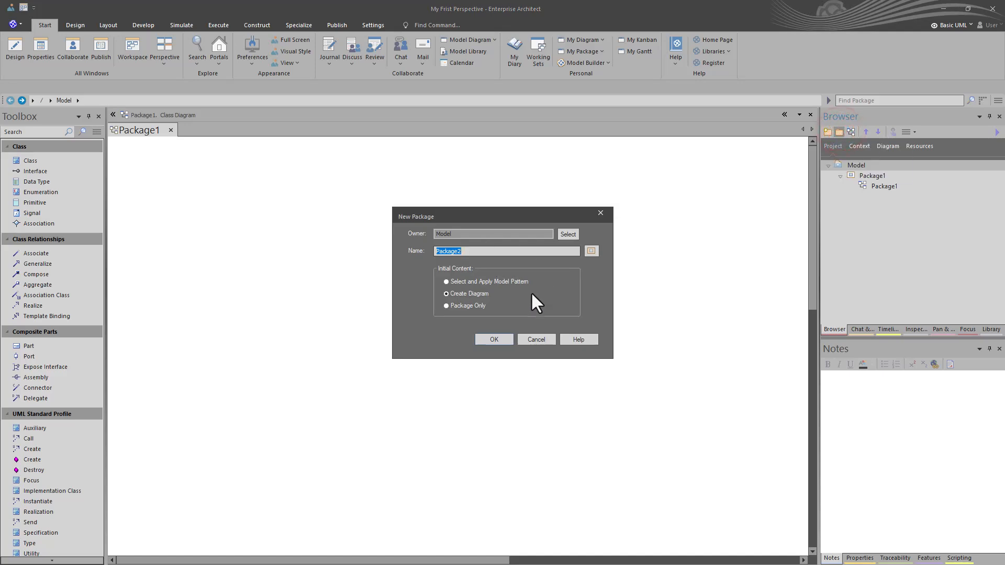
left_click(502, 334)
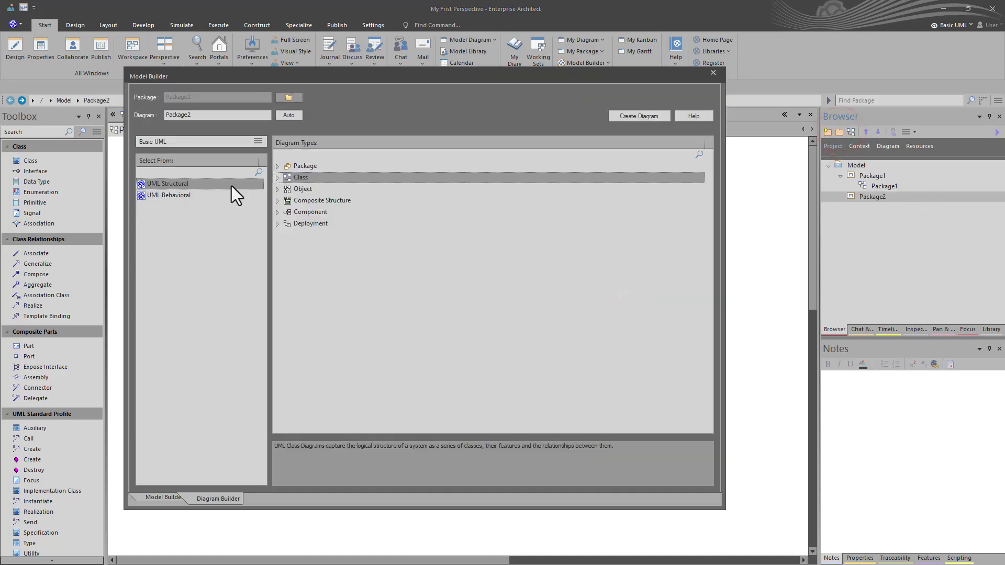
left_click(175, 193)
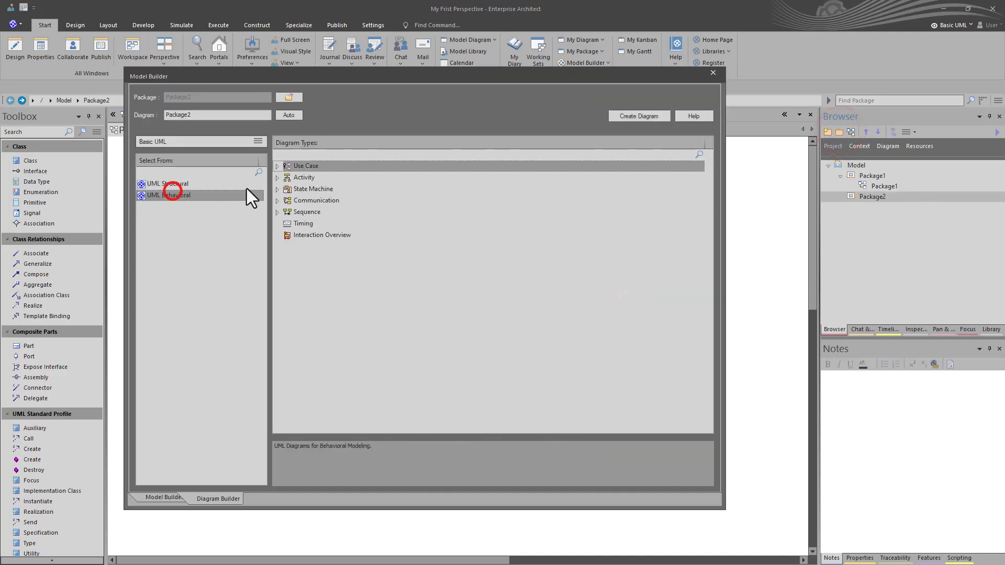
left_click(306, 165)
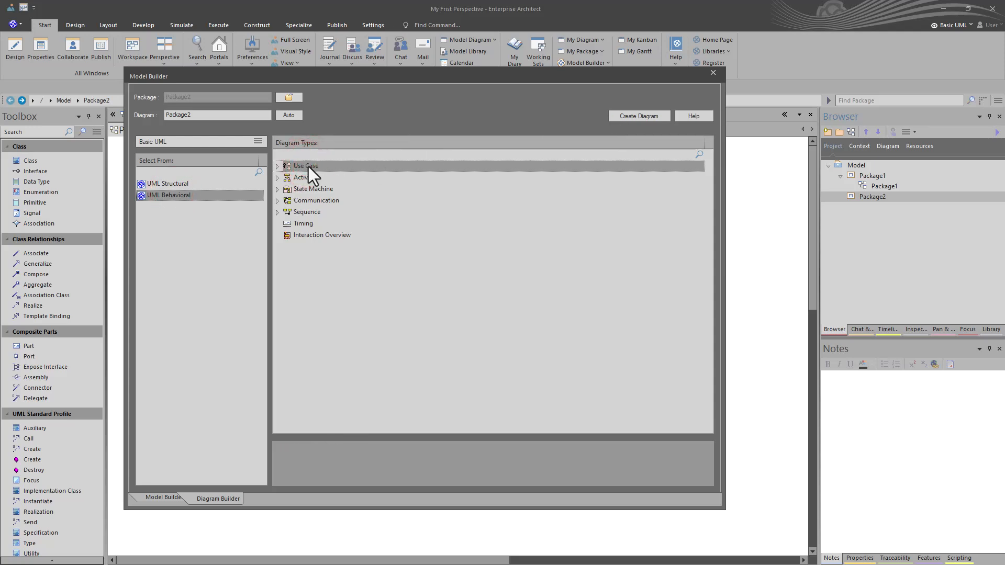
left_click(277, 166)
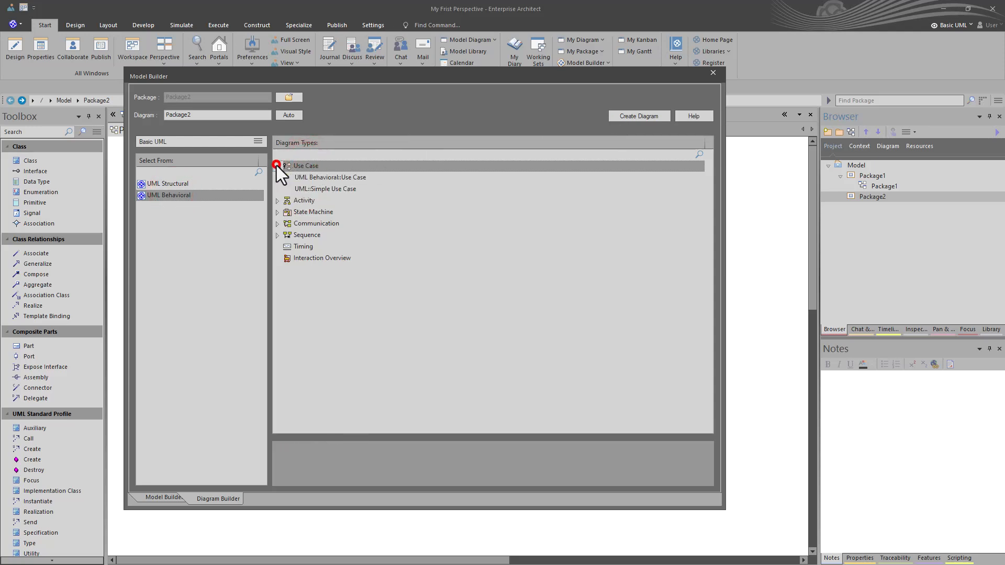
left_click(325, 190)
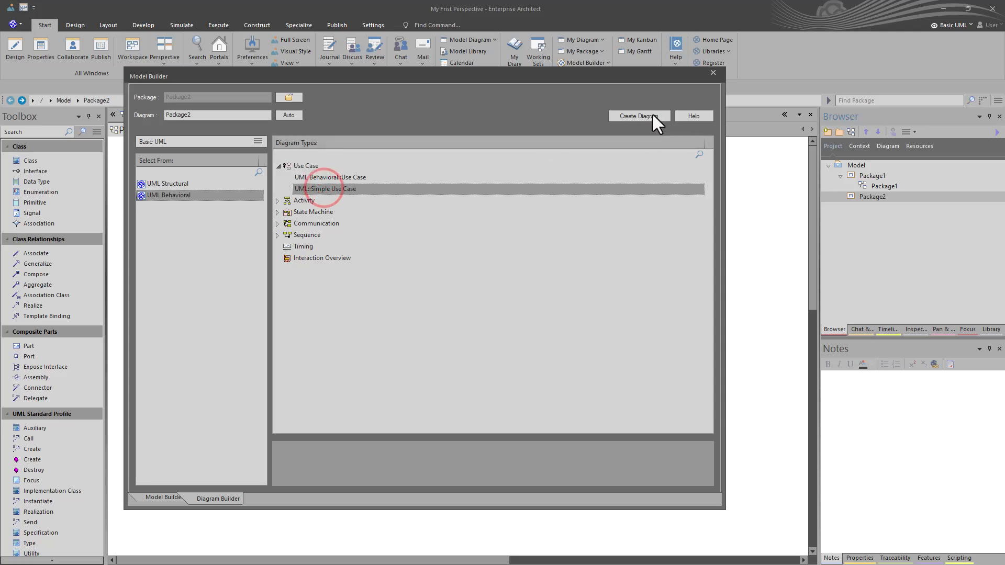
left_click(645, 112)
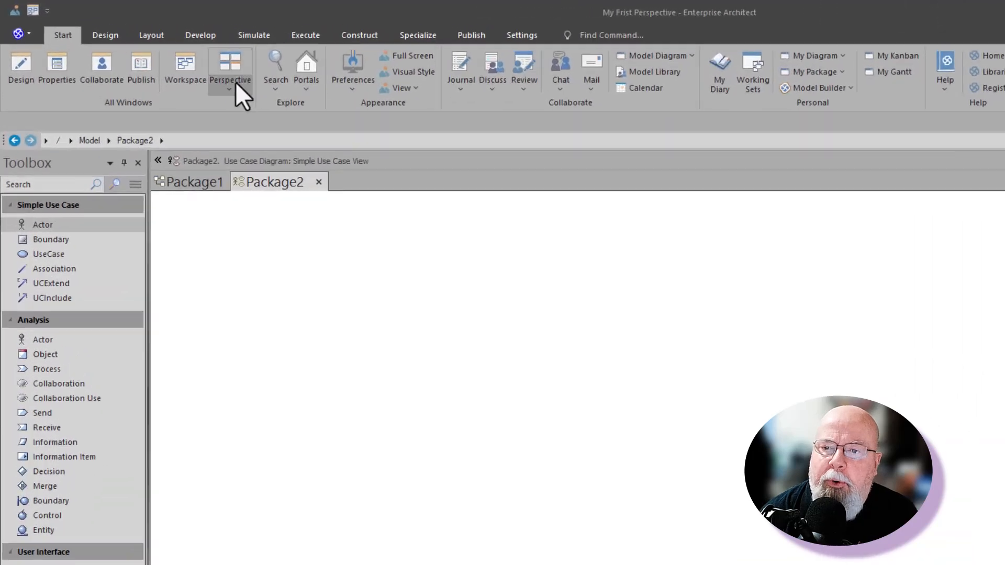
Step: Create a new non-strict personal perspective named Solution Design in the perspective settings
left_click(165, 55)
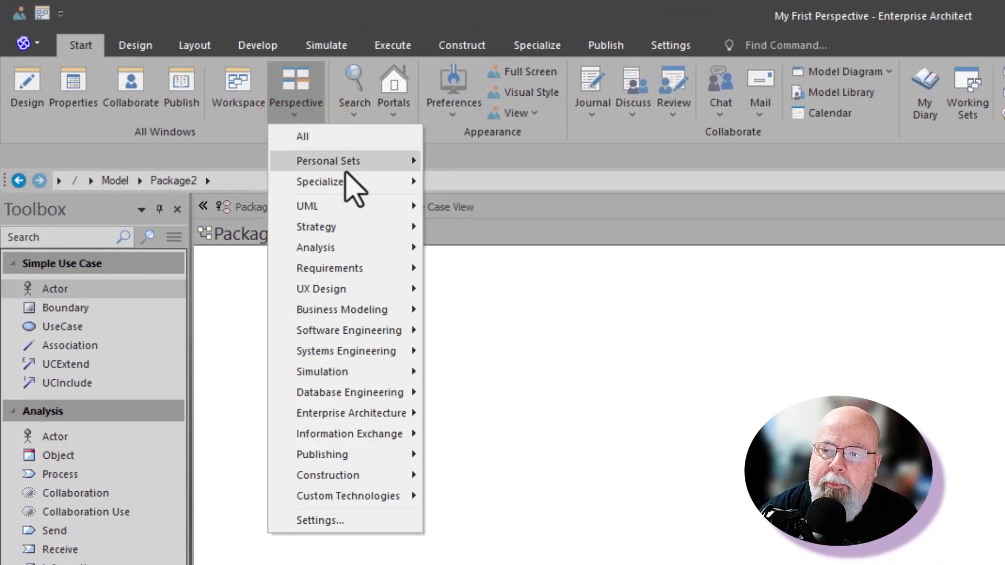
left_click(376, 161)
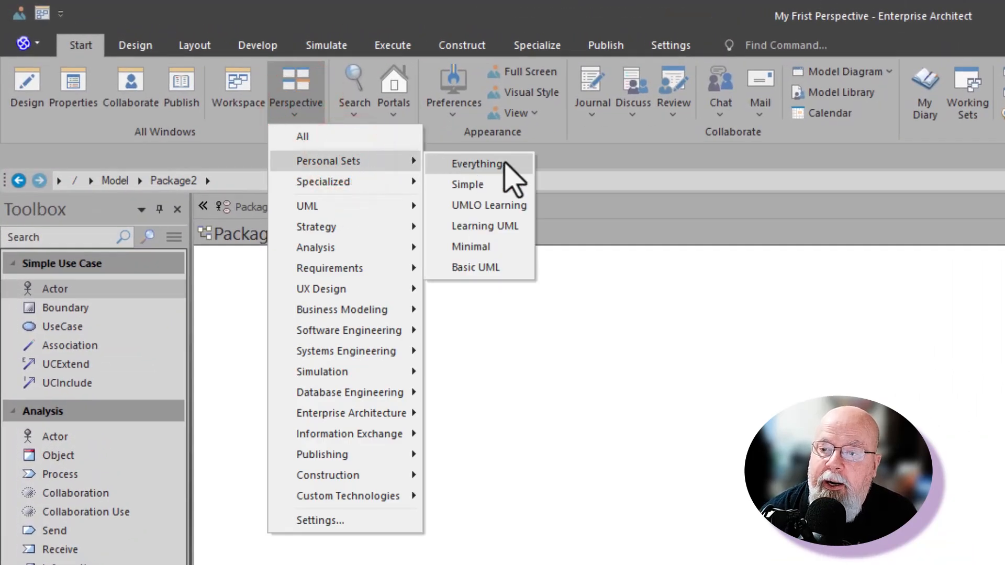
left_click(334, 517)
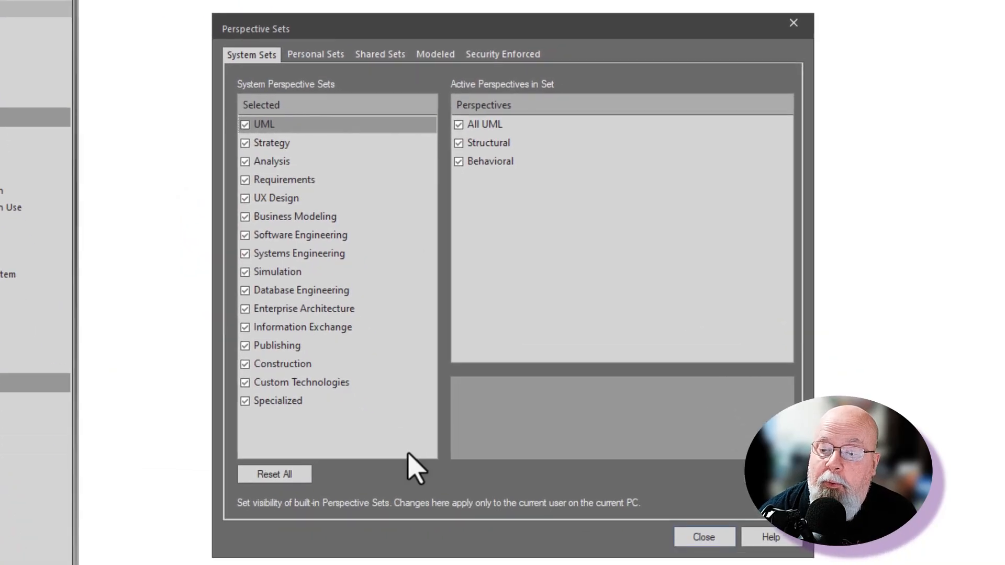
left_click(316, 55)
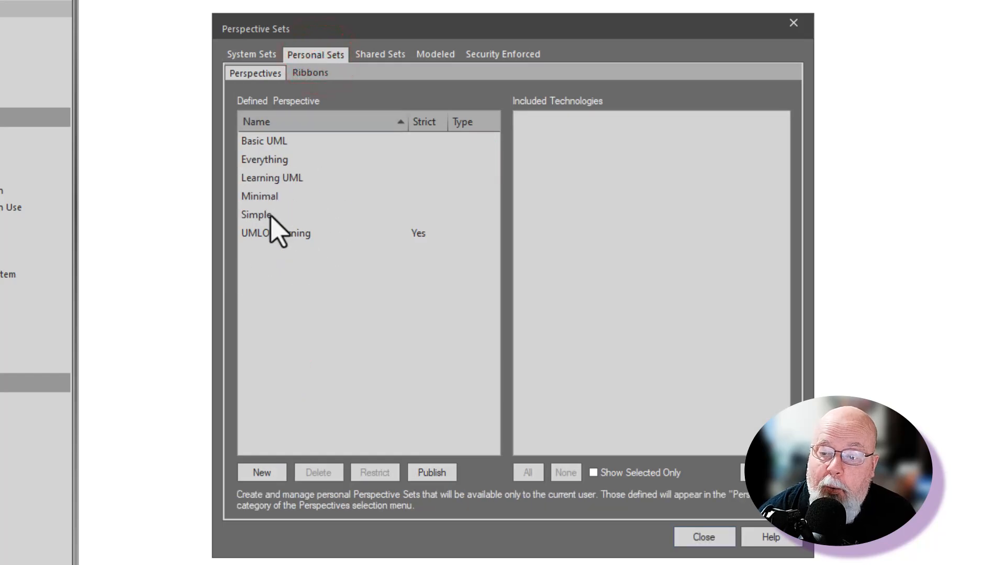
left_click(266, 140)
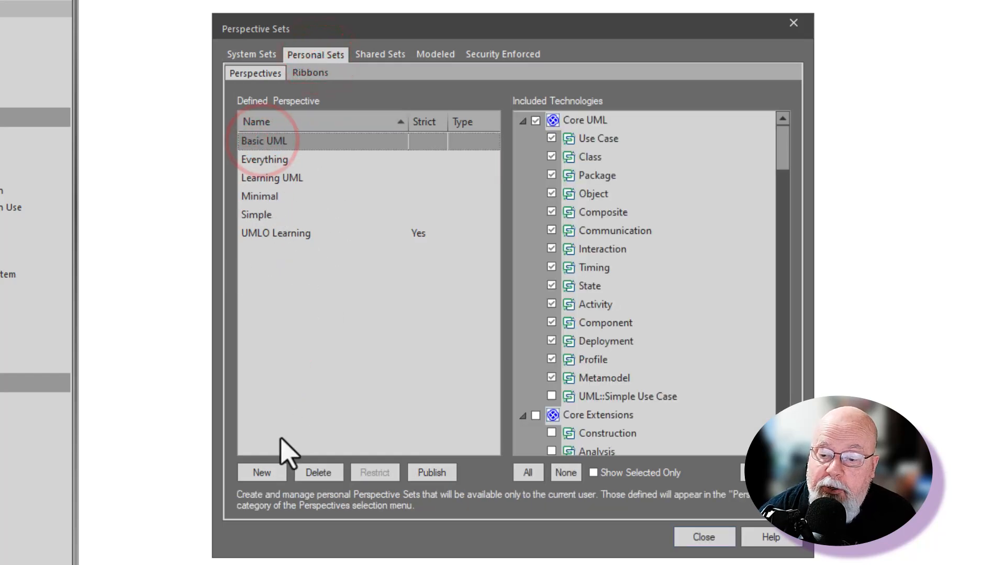
left_click(263, 473)
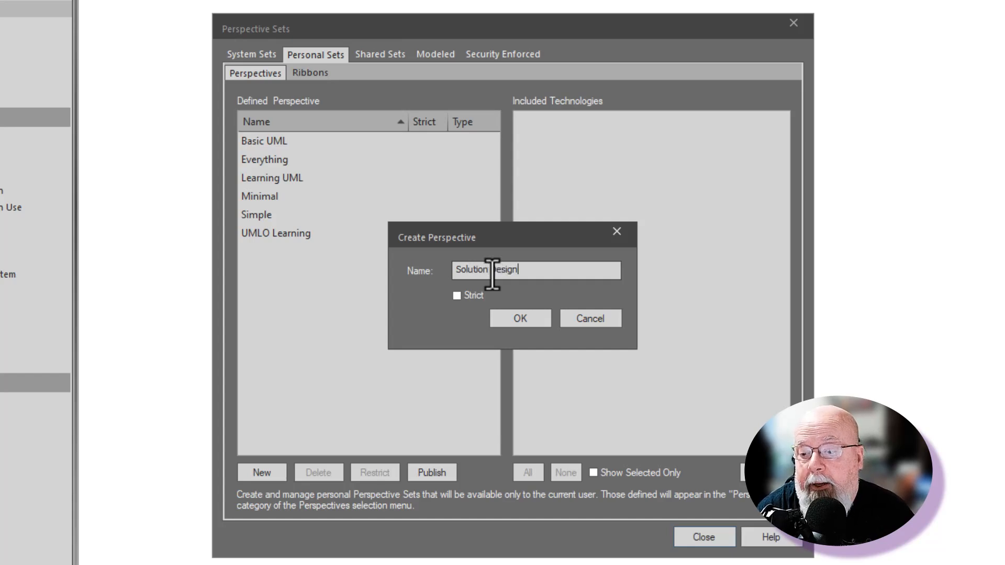
left_click(520, 320)
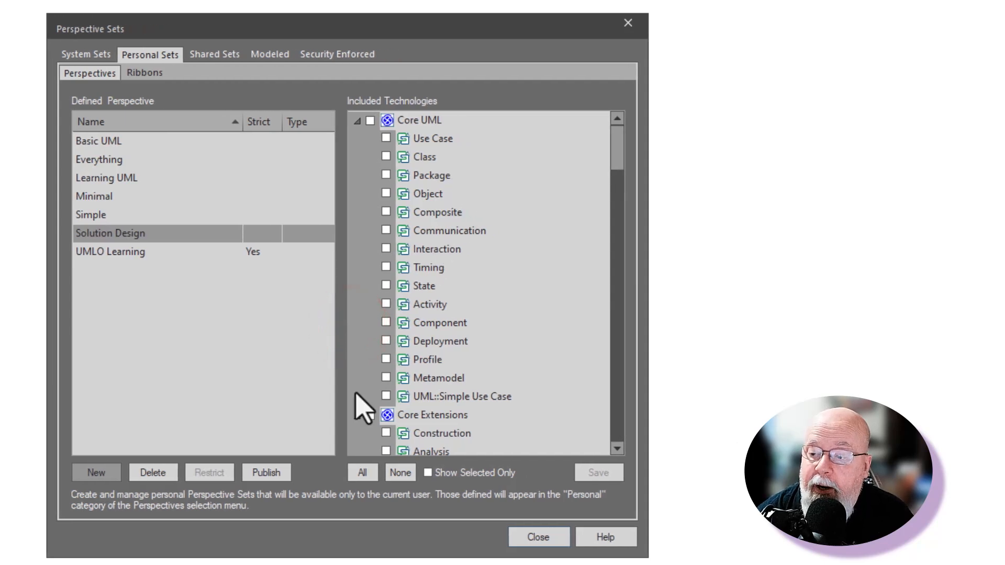
Step: Include all Core UML and Core Extensions technologies plus Database Engineering in the Solution Design perspective
scroll(500, 414, "down", 6)
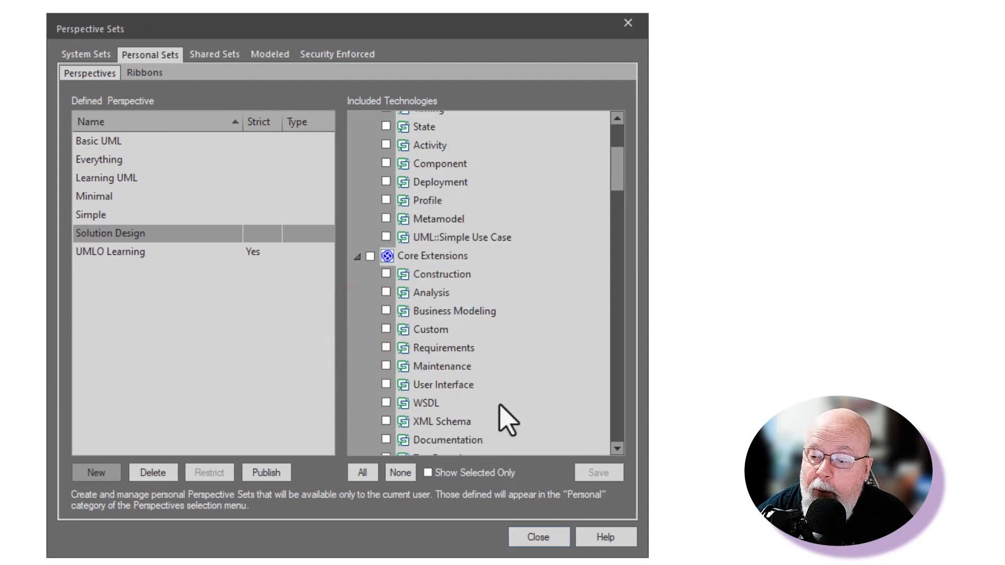
scroll(500, 413, "up", 4)
scroll(500, 413, "up", 2)
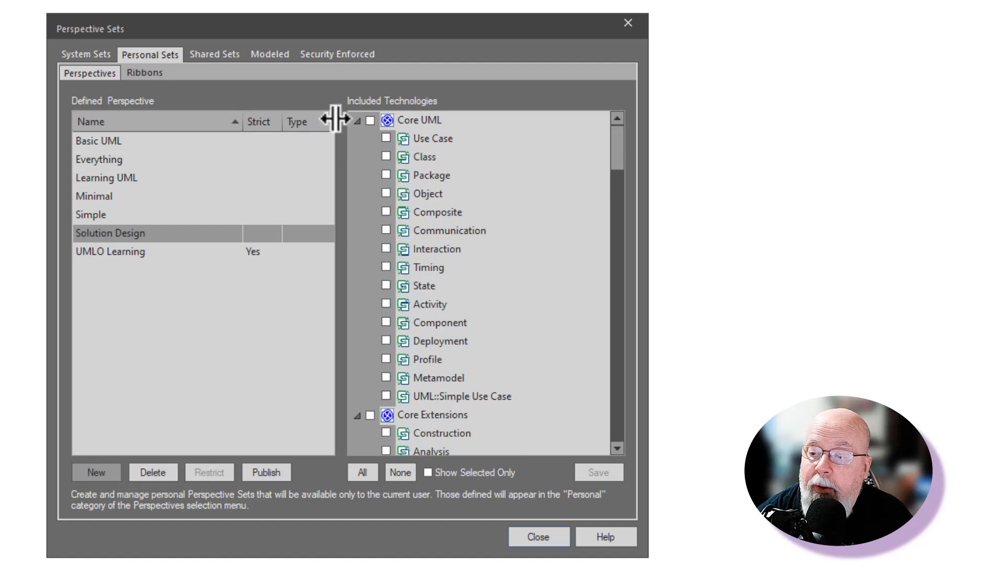
left_click(370, 121)
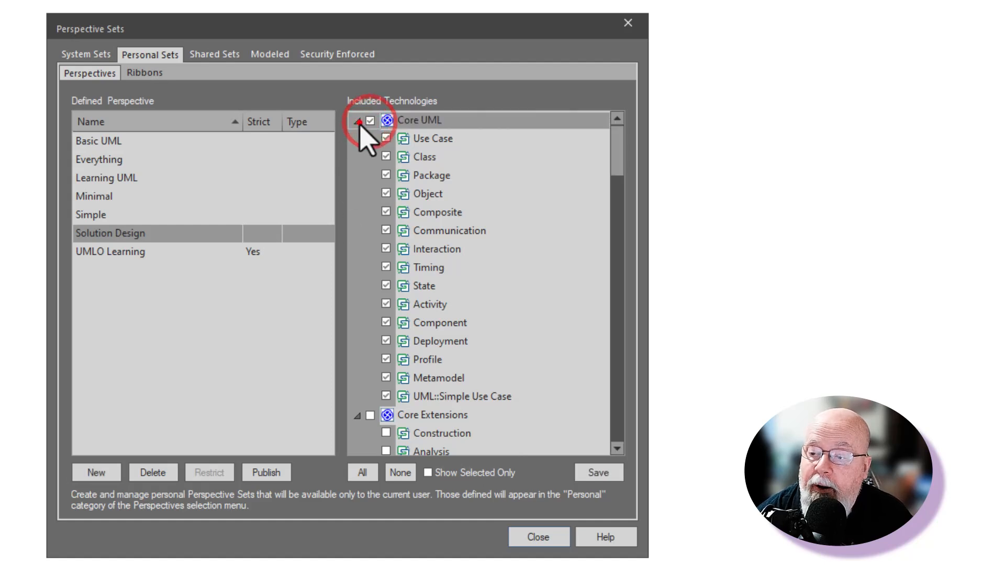
left_click(357, 121)
left_click(370, 139)
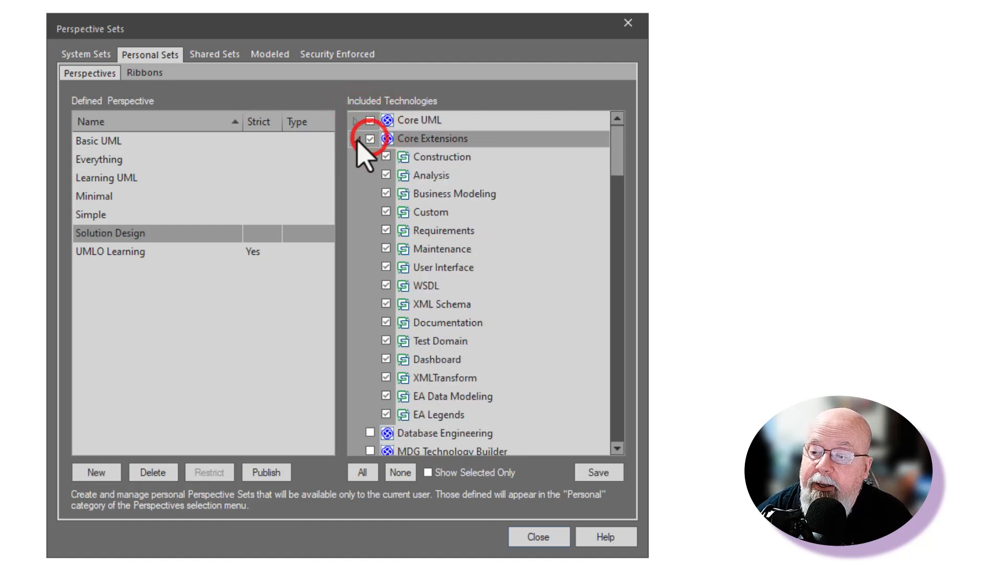
left_click(357, 139)
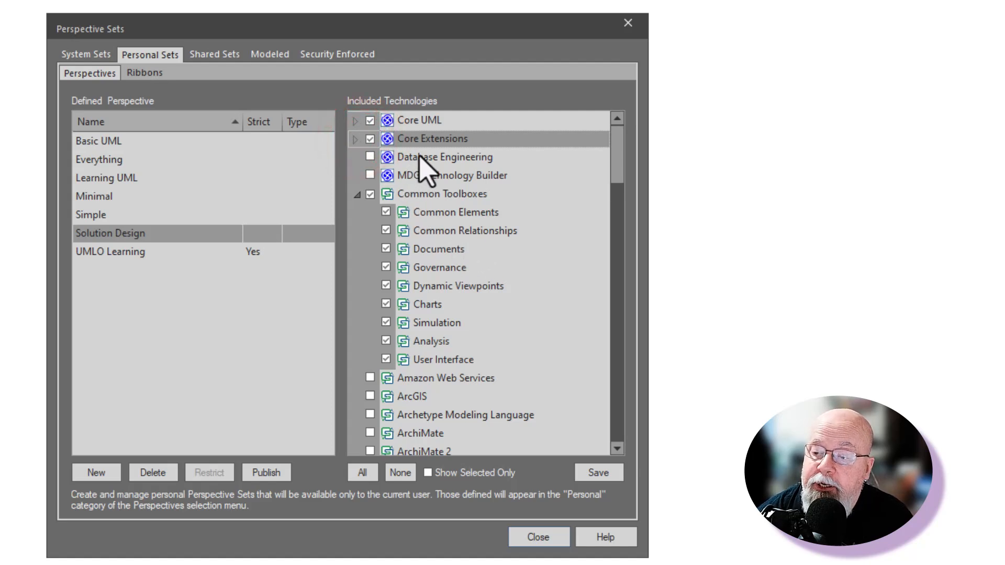
left_click(424, 158)
left_click(372, 157)
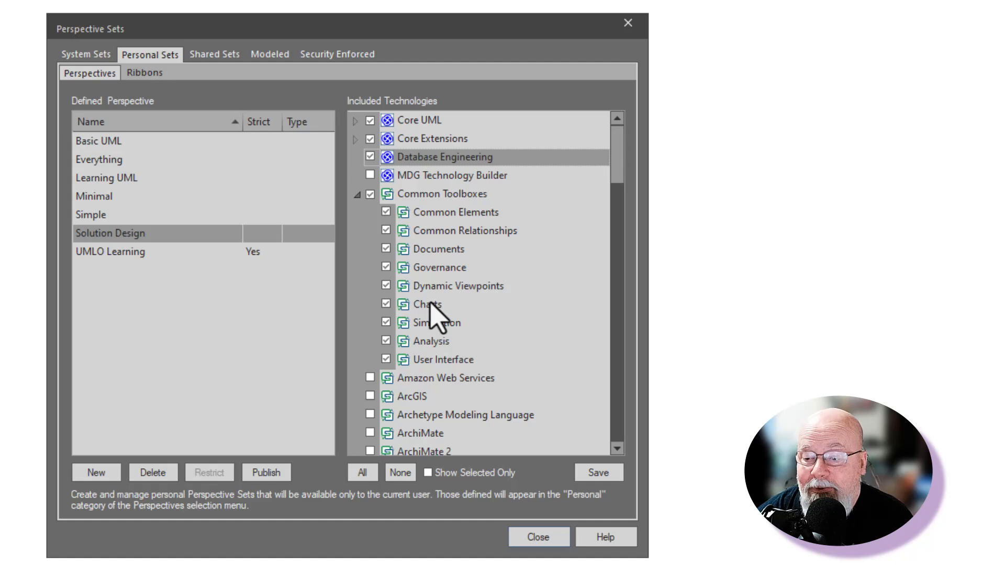
Step: Include the Data Warehouse Architeture and Data Warehouse Schema technologies in the Solution Design perspective
left_click(357, 195)
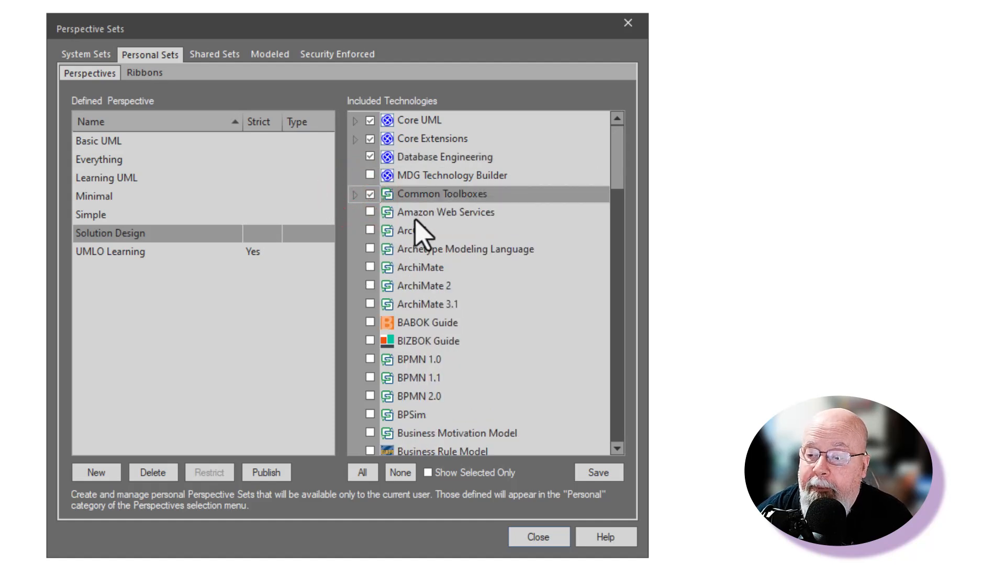
scroll(417, 318, "down", 1)
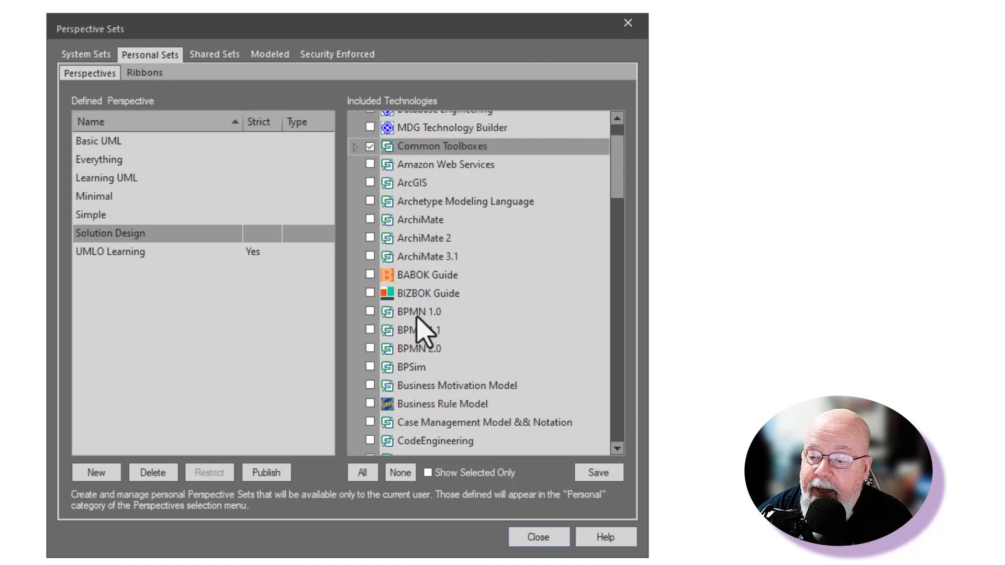
scroll(417, 334, "down", 1)
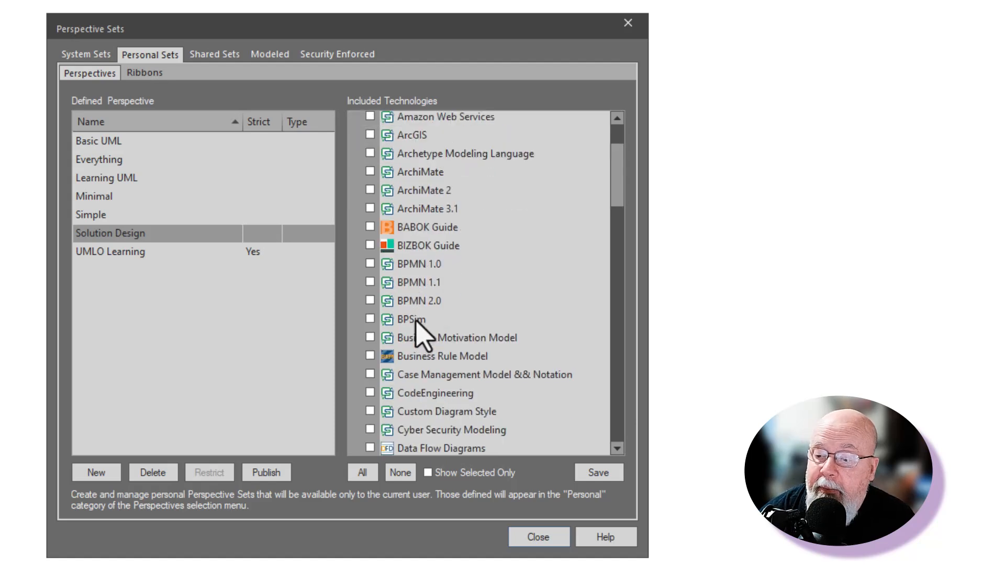
scroll(419, 329, "down", 2)
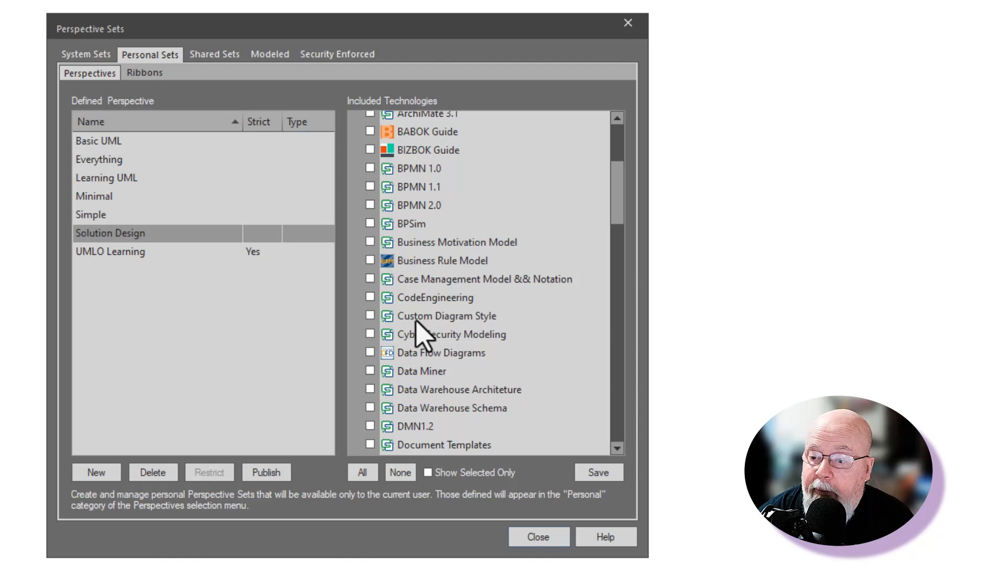
scroll(422, 335, "down", 1)
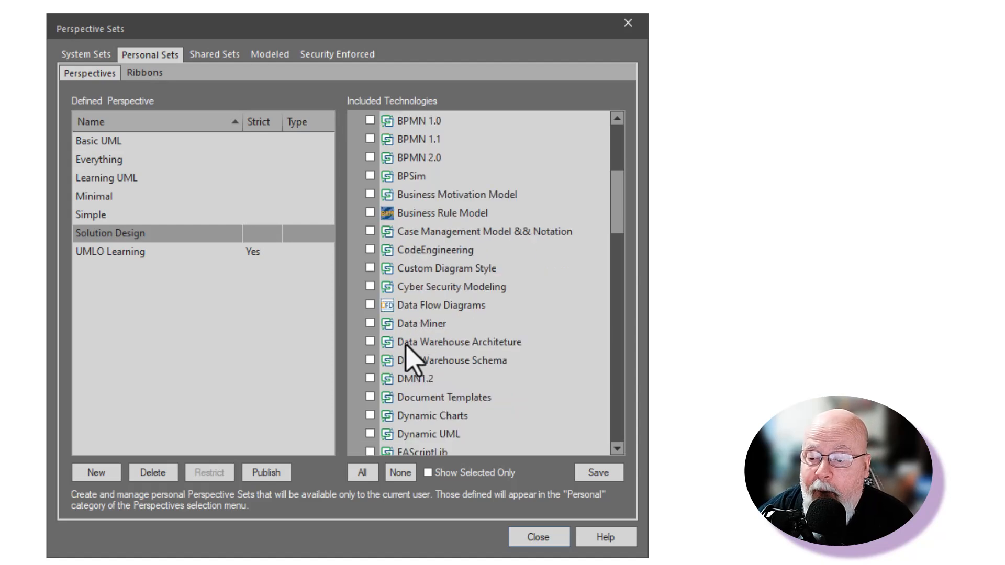
left_click(370, 341)
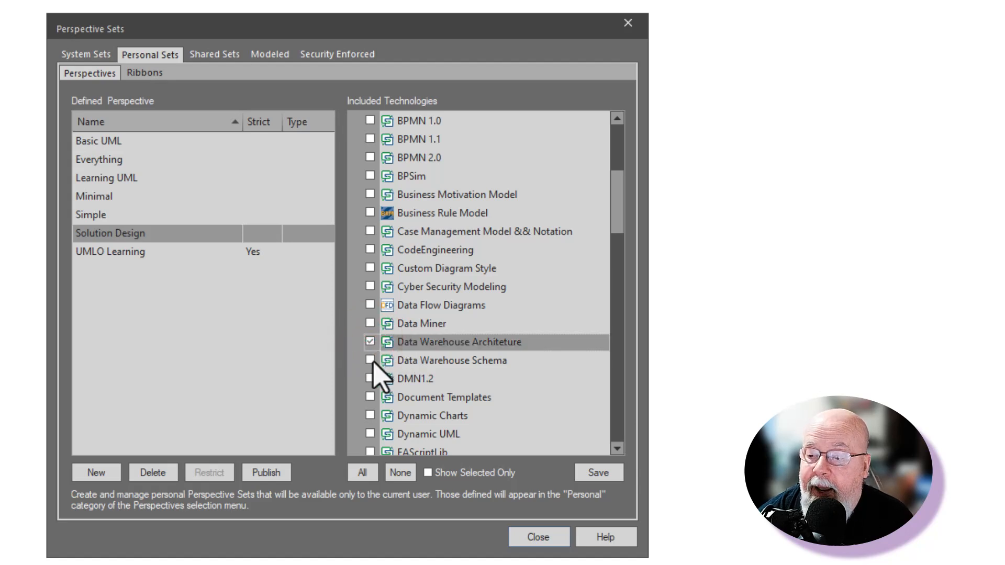
left_click(372, 360)
scroll(388, 369, "down", 2)
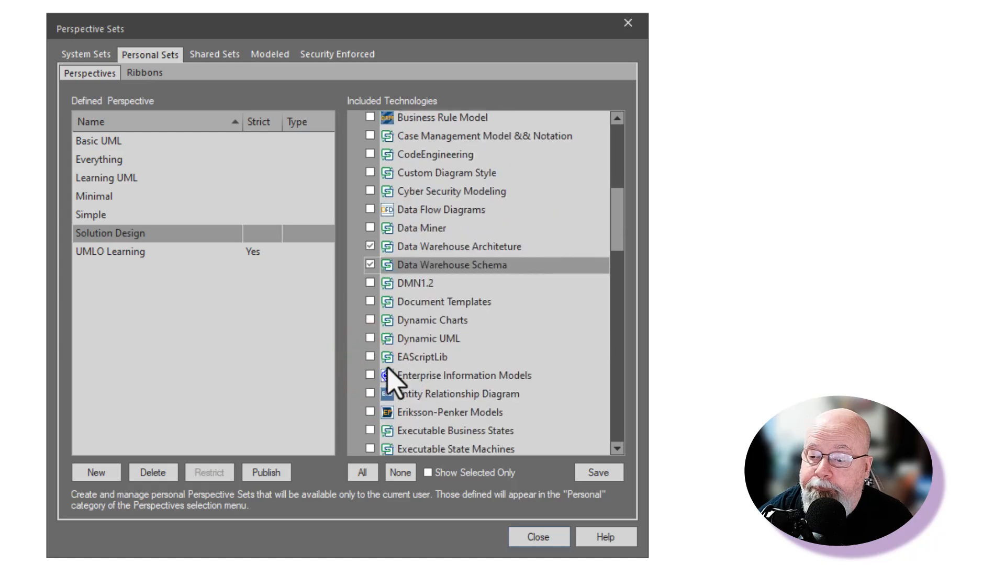
scroll(403, 368, "down", 2)
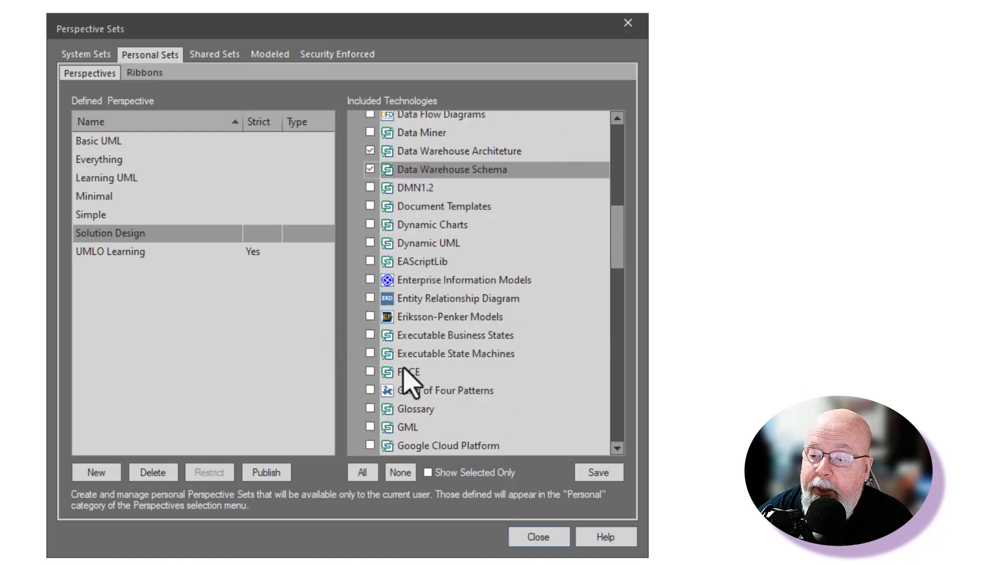
scroll(404, 377, "down", 2)
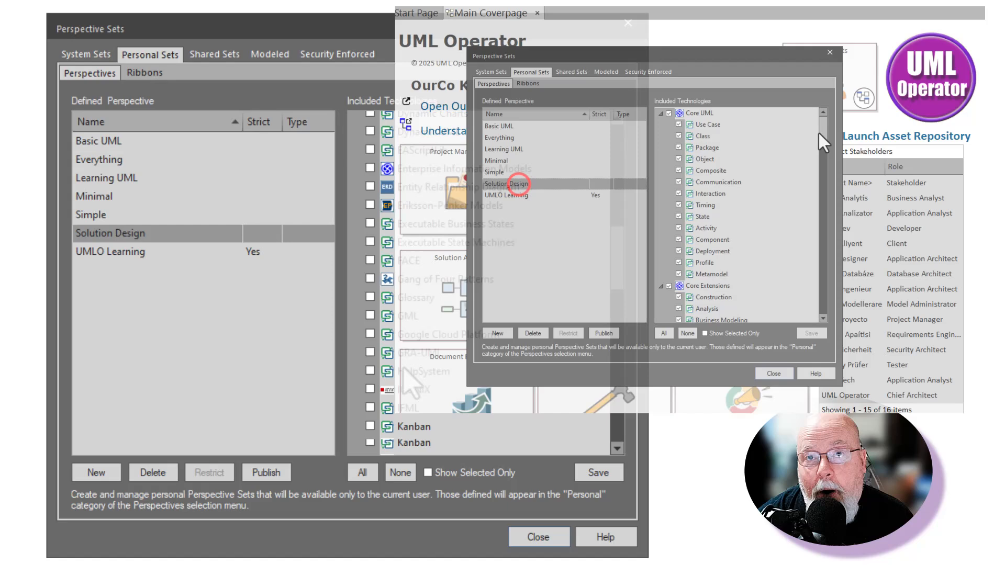
Step: Try including the Whiteboard, UMM 2.0 Profile and TOGAF technologies in the Solution Design perspective
left_click_drag(824, 130, 818, 328)
left_click(668, 281)
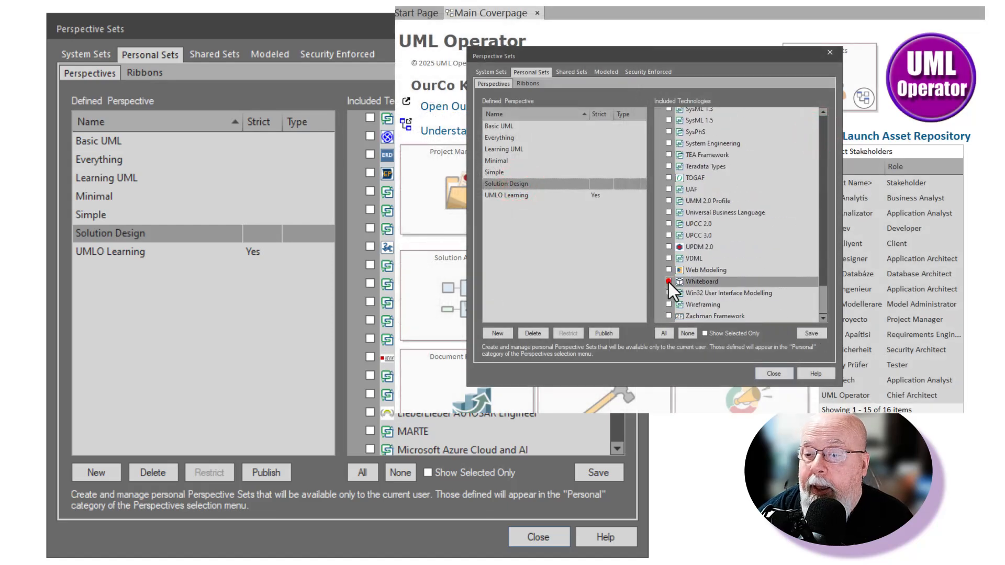
left_click(669, 201)
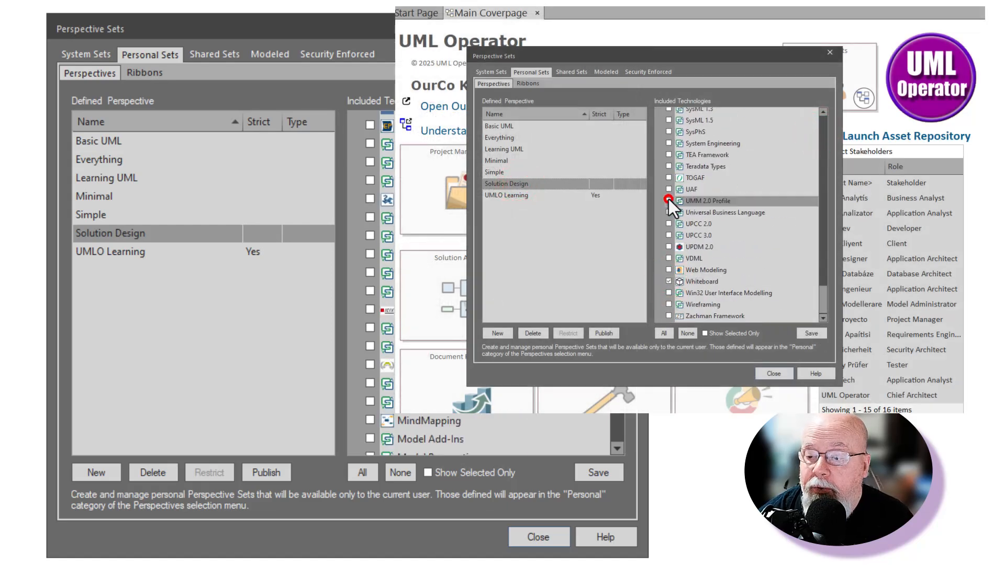
left_click(669, 178)
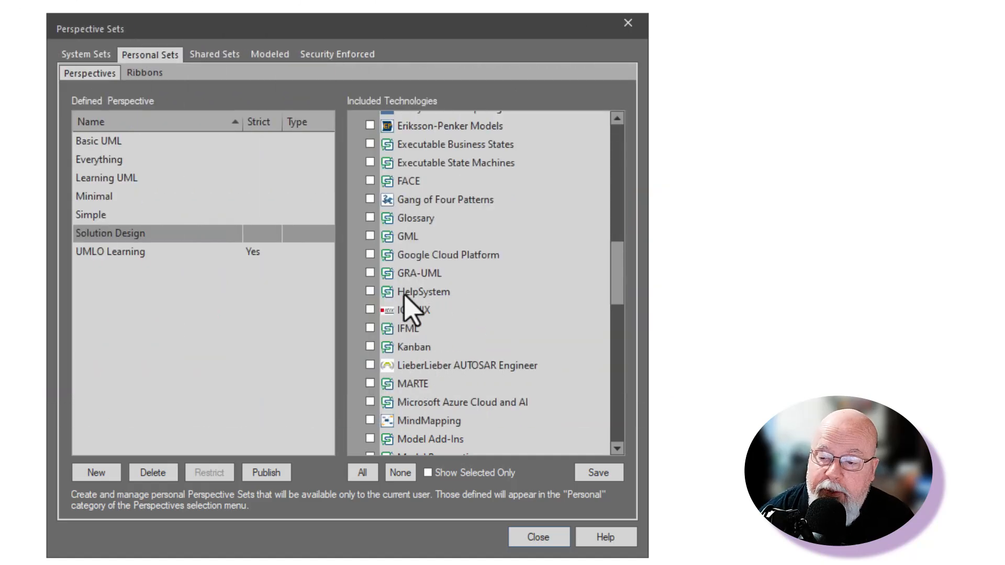
Step: Include the Kanban and MindMapping technologies in the Solution Design perspective
left_click(369, 347)
scroll(413, 398, "down", 2)
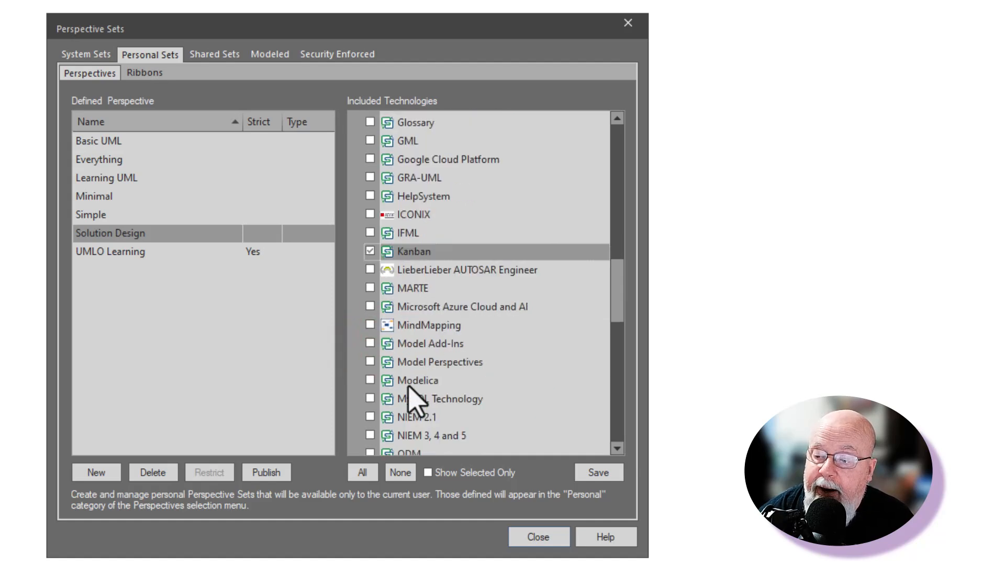
left_click(370, 325)
Step: Look through the remaining technologies, then close the perspective settings and save the changes to Solution Design
scroll(410, 390, "down", 3)
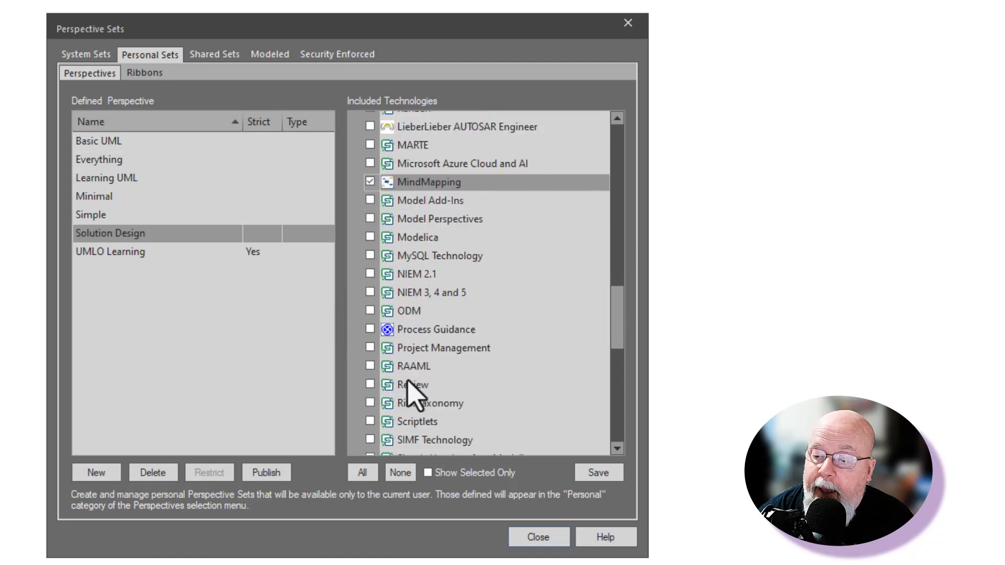
scroll(409, 382, "down", 1)
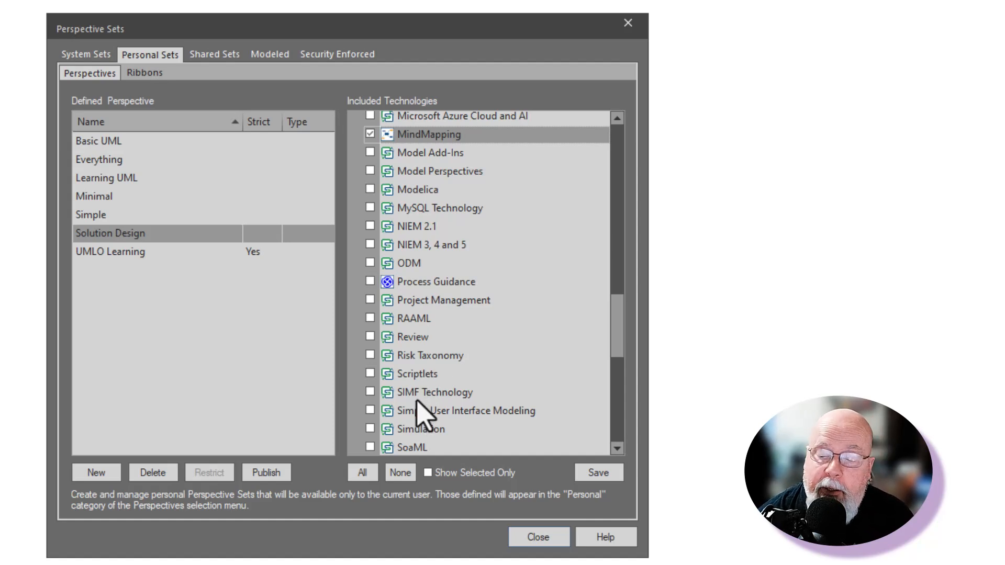
scroll(427, 409, "down", 2)
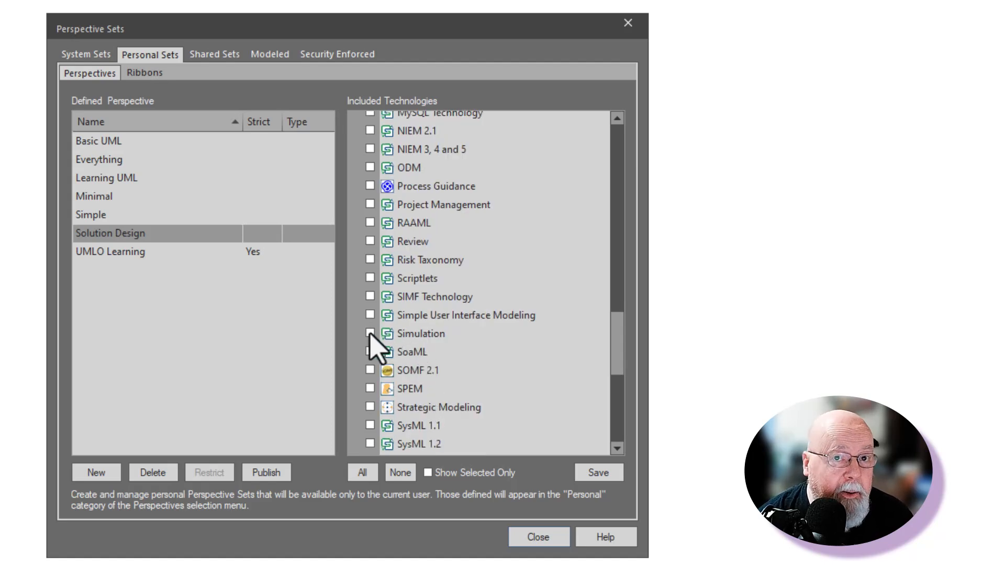
scroll(443, 392, "down", 2)
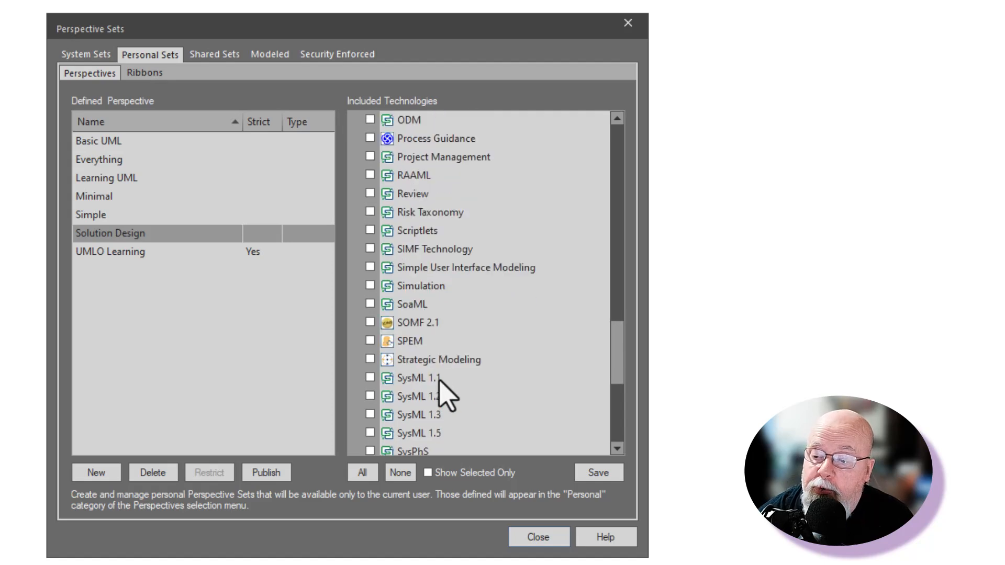
scroll(440, 382, "down", 5)
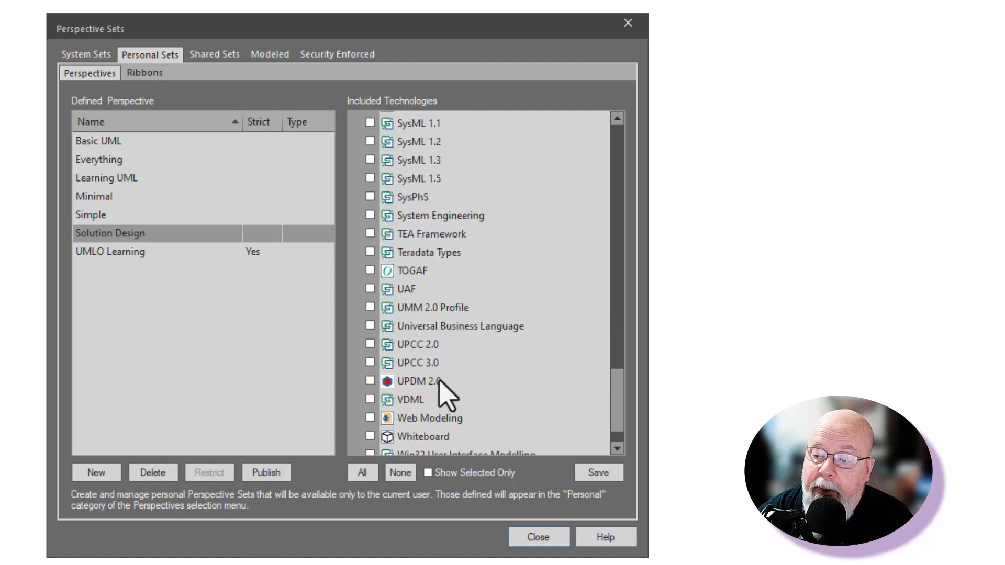
left_click(538, 537)
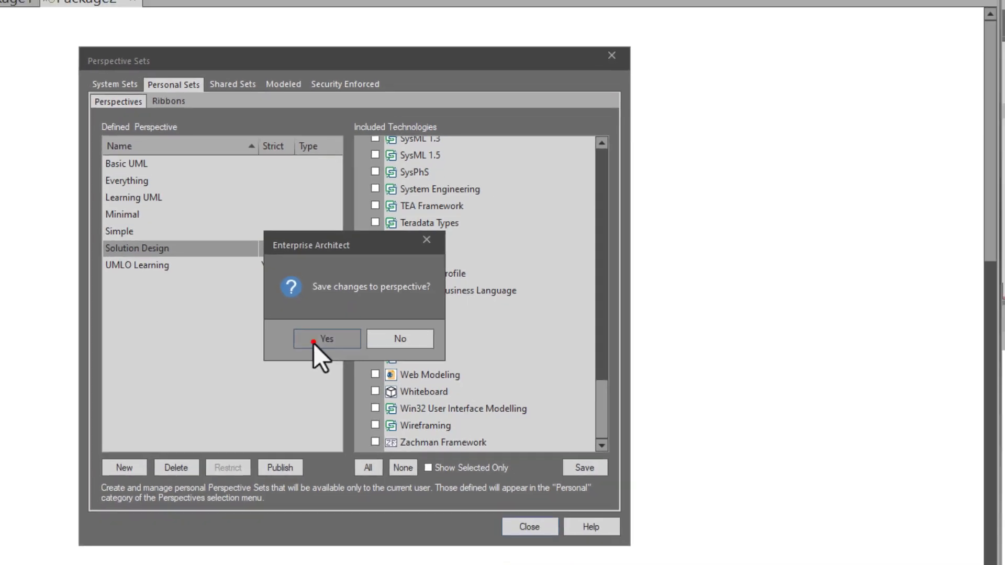
left_click(315, 342)
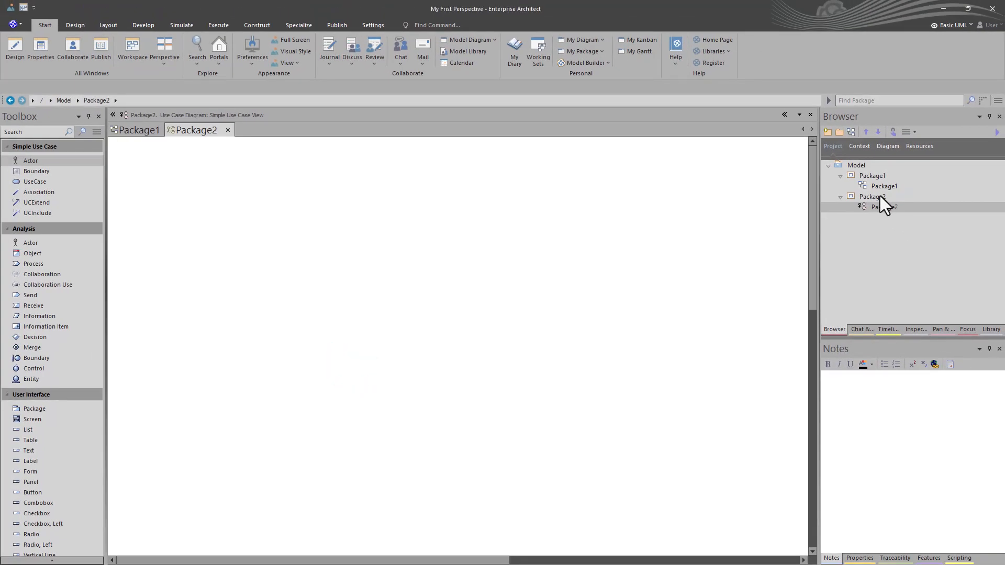
Step: Close the open Package2 and Package1 diagrams
left_click(228, 130)
left_click(171, 130)
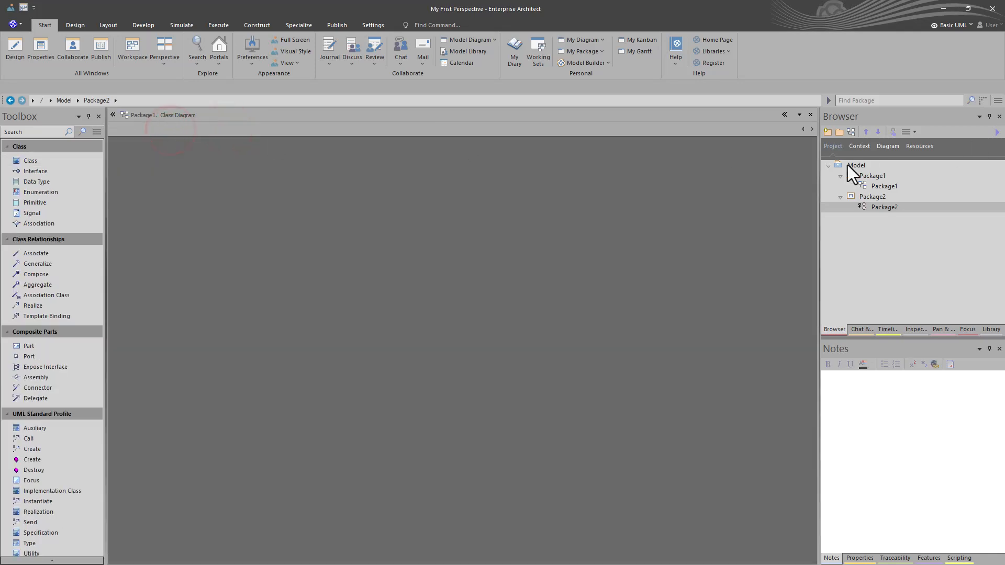
Step: Add Package3 under the Model root, compare the UML Structural and UML Behavioral diagram types, and dismiss the diagram selection
left_click(846, 165)
left_click(839, 132)
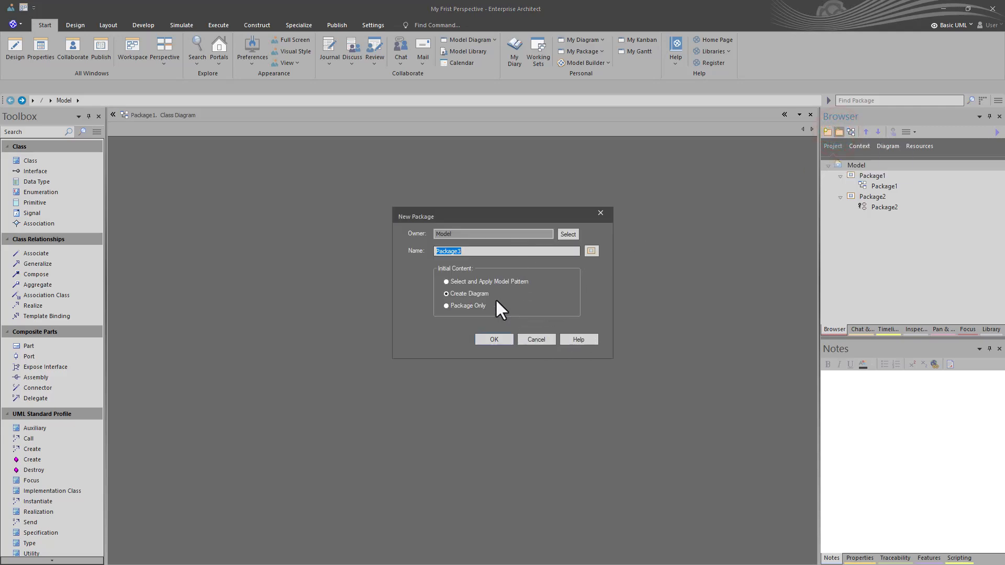
left_click(489, 335)
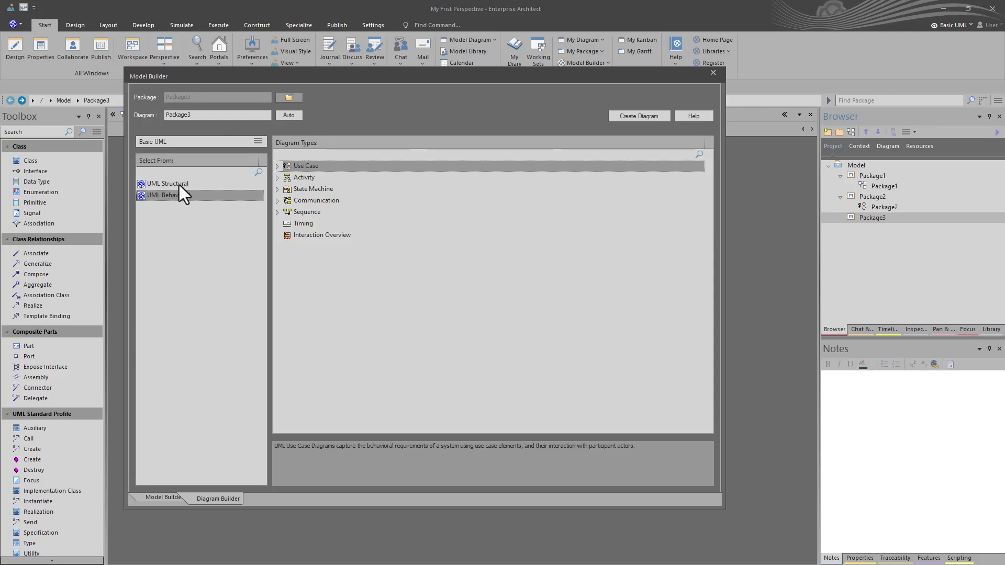
left_click(178, 185)
left_click(174, 196)
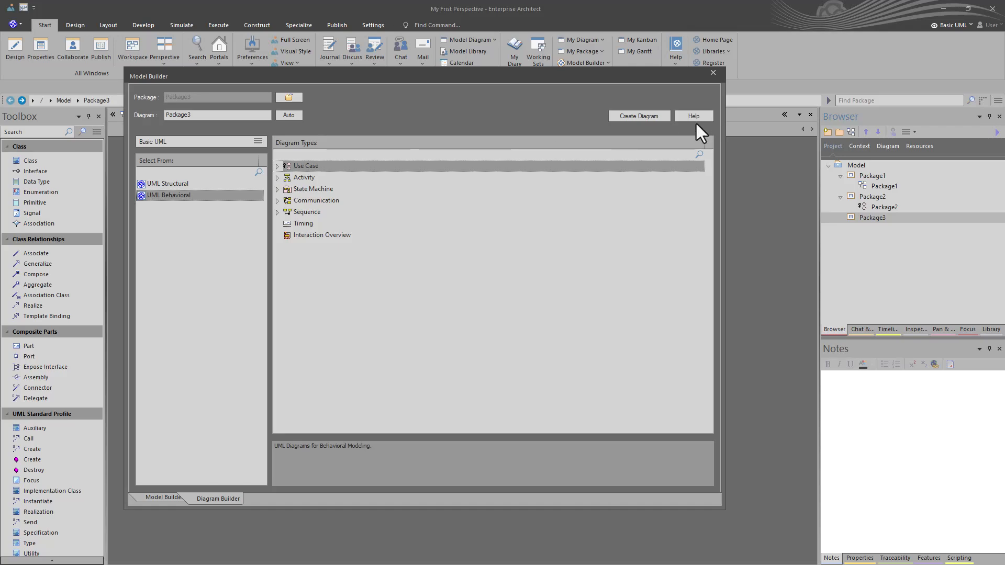
left_click(713, 73)
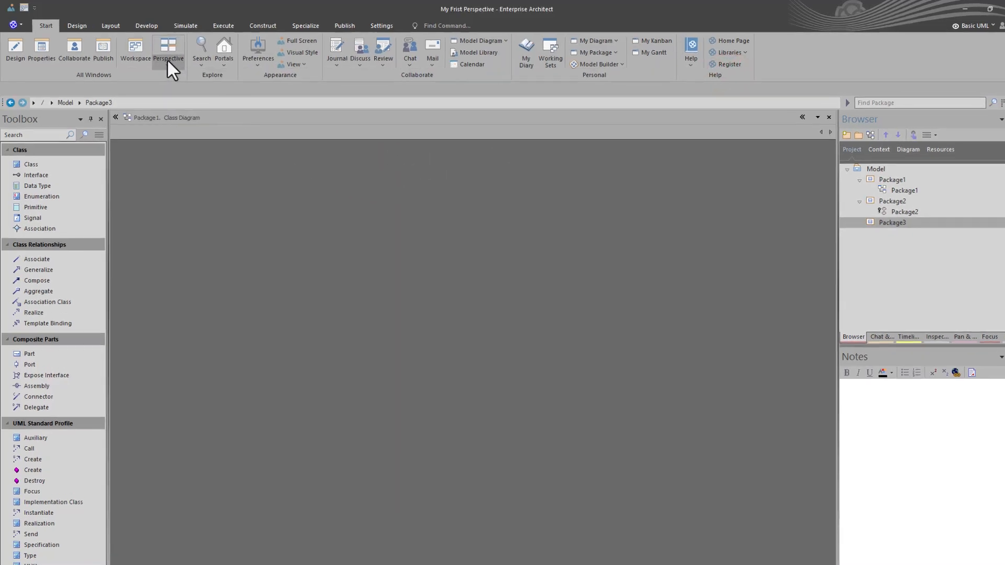
Step: Switch to the Solution Design personal perspective and dismiss the Model Builder
left_click(165, 52)
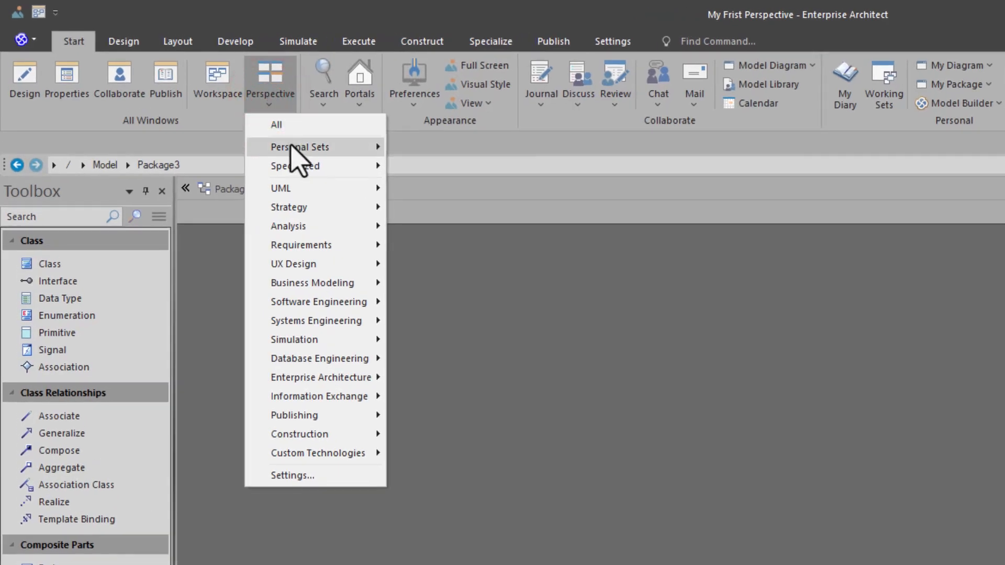
mouse_move(293, 149)
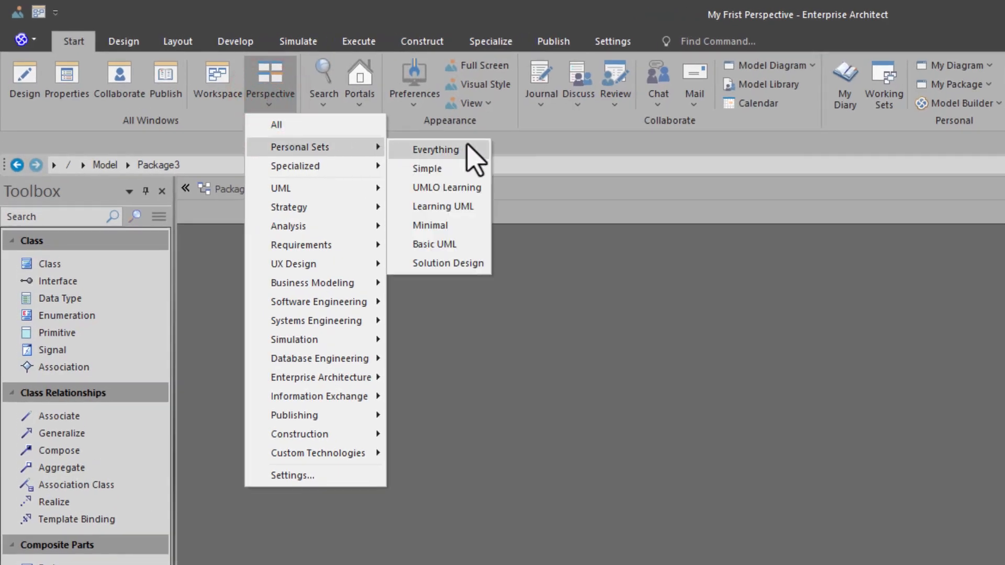
left_click(460, 265)
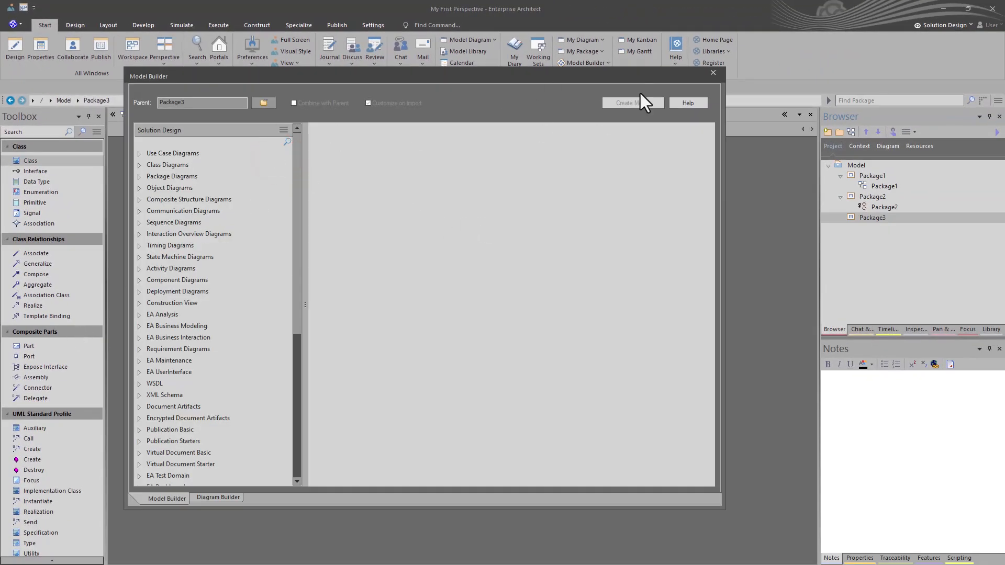
left_click(713, 73)
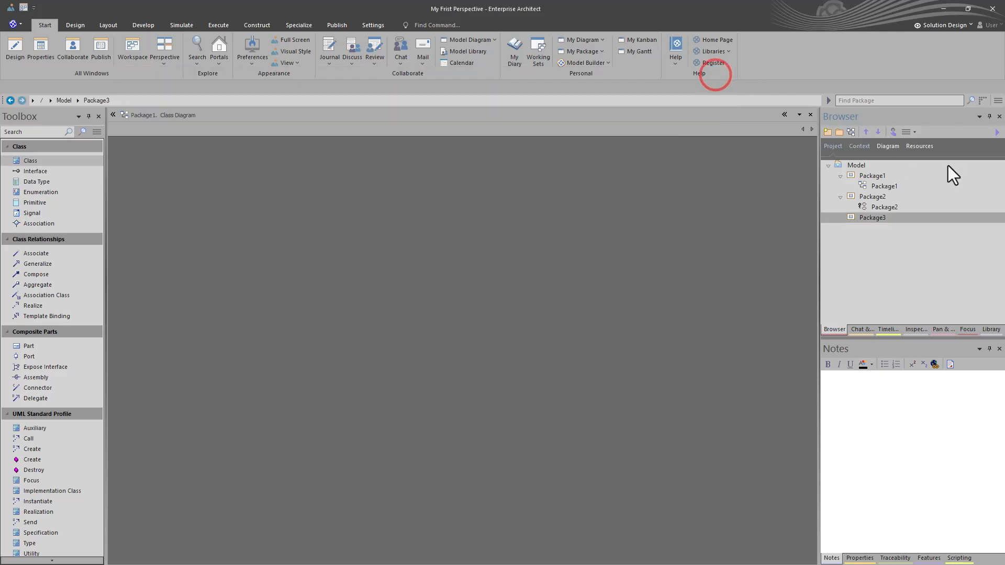
Step: Delete Package3 from the Model root
right_click(858, 219)
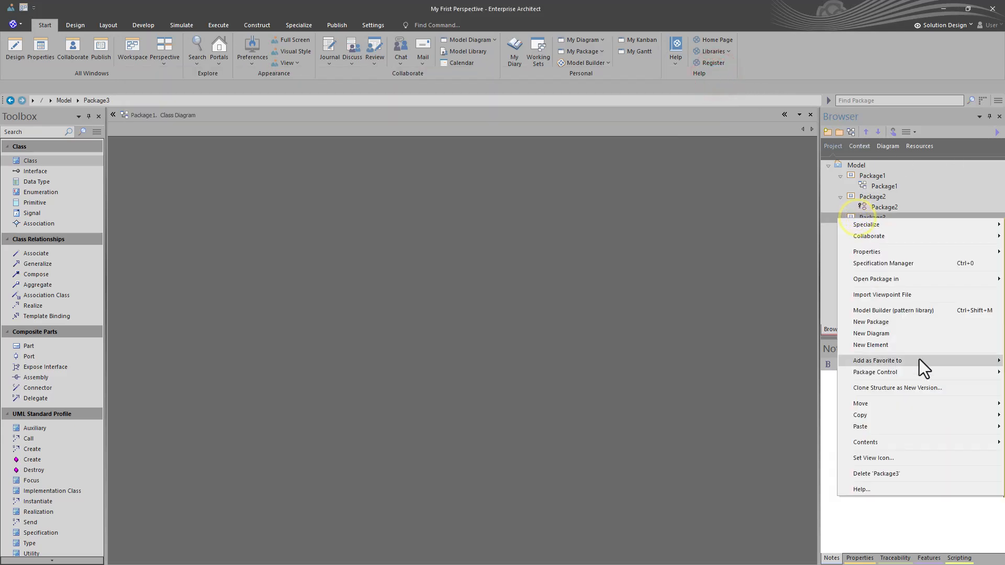
left_click(880, 473)
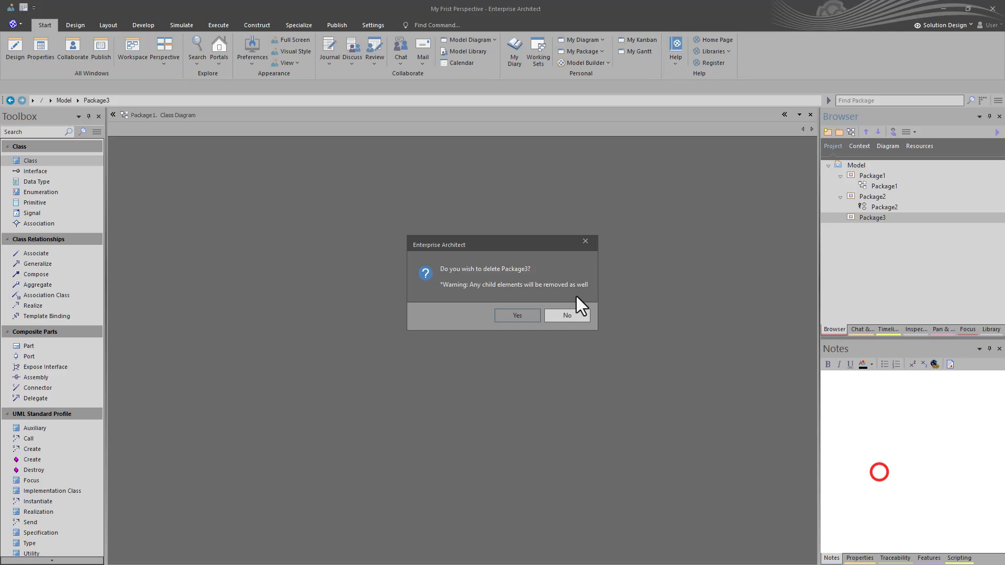
left_click(518, 311)
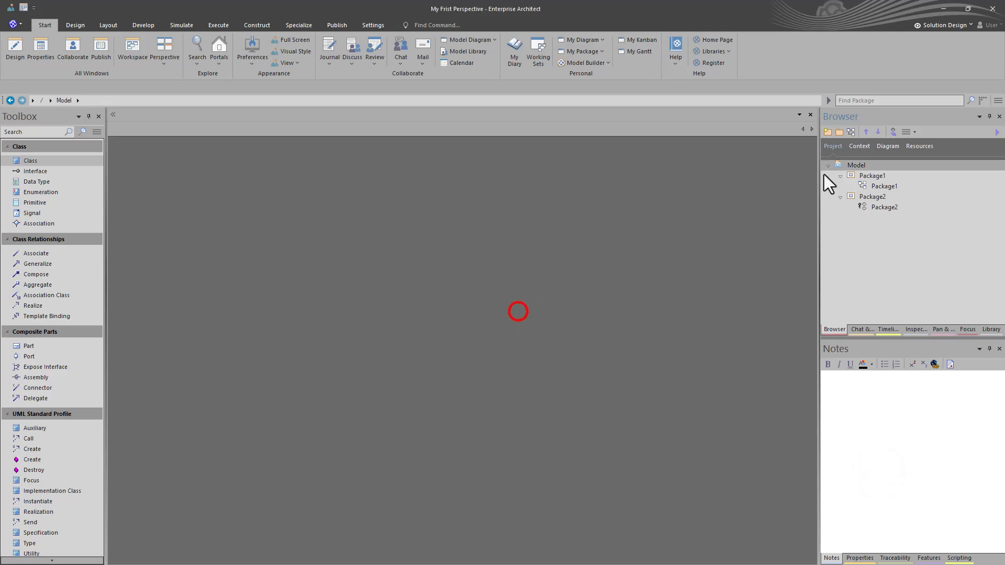
Step: Add Package3 under the Model root and browse the diagram types from UML Structural through Kanban and Mind Mapping without creating a diagram
left_click(840, 133)
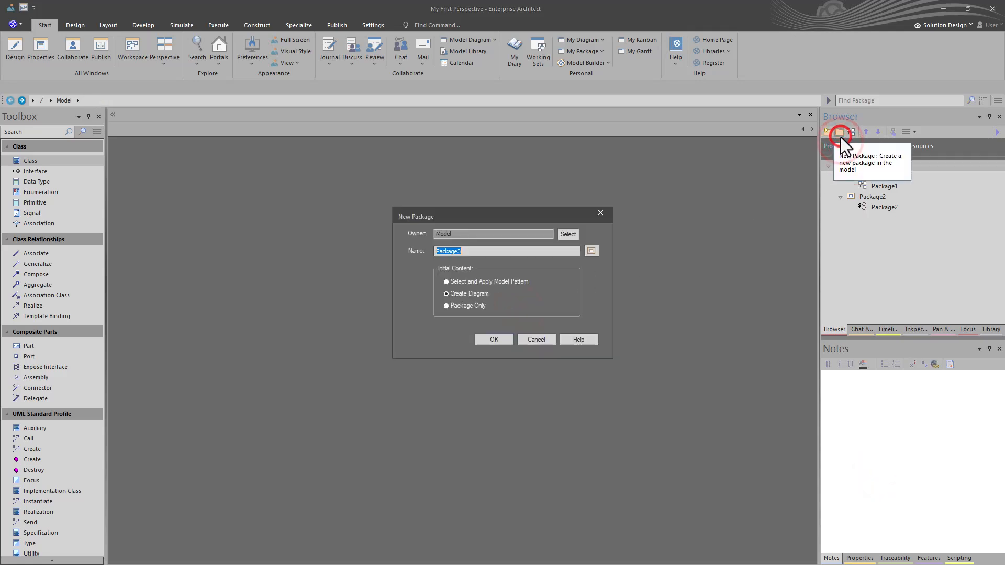
left_click(490, 342)
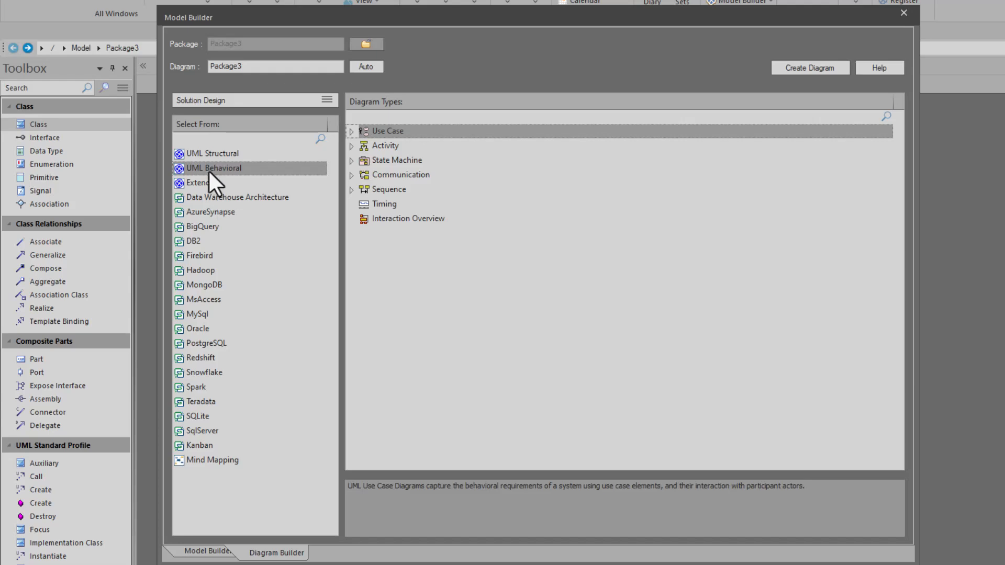
left_click(202, 154)
left_click(200, 182)
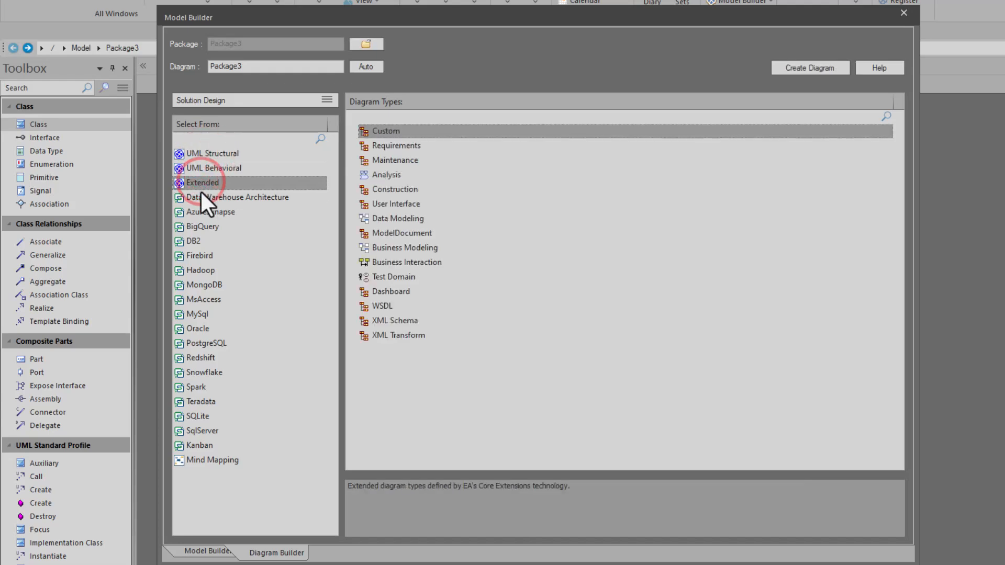
left_click(200, 197)
left_click(201, 211)
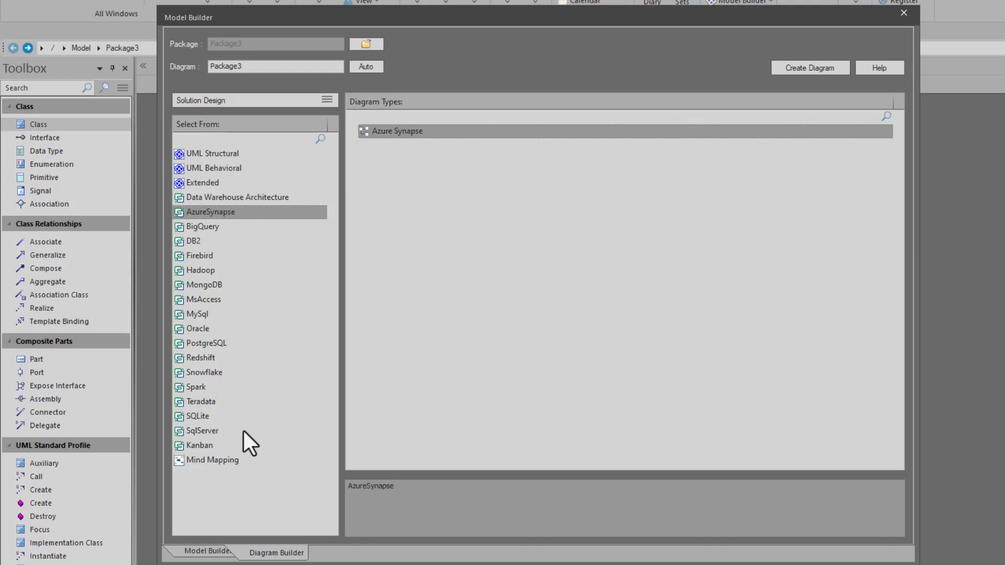
left_click(208, 452)
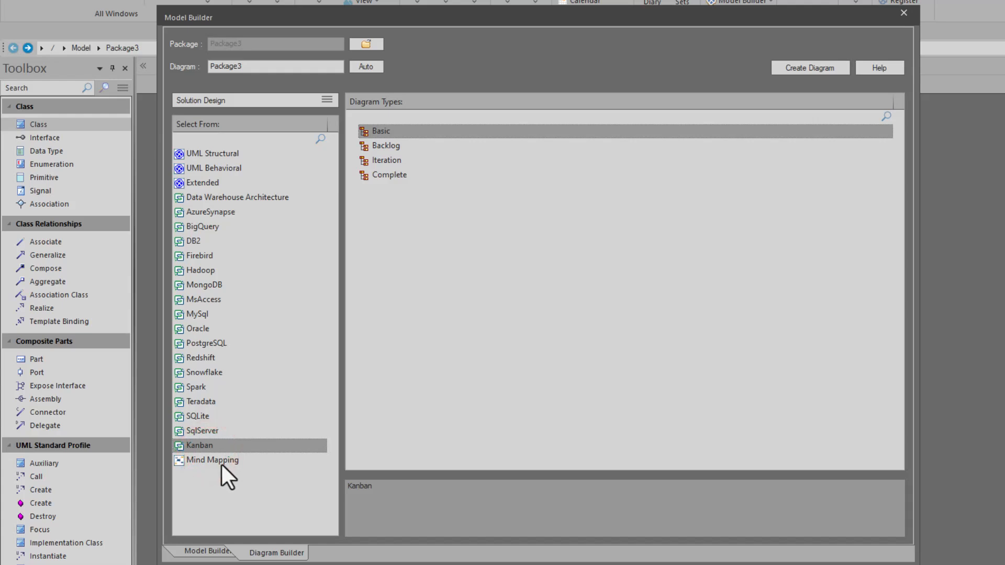
left_click(219, 461)
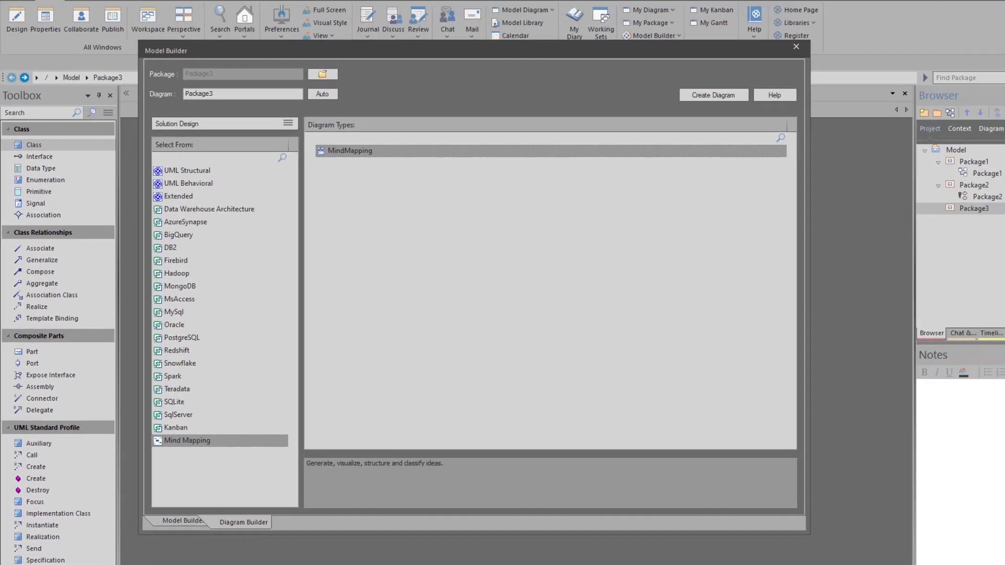
key("Escape")
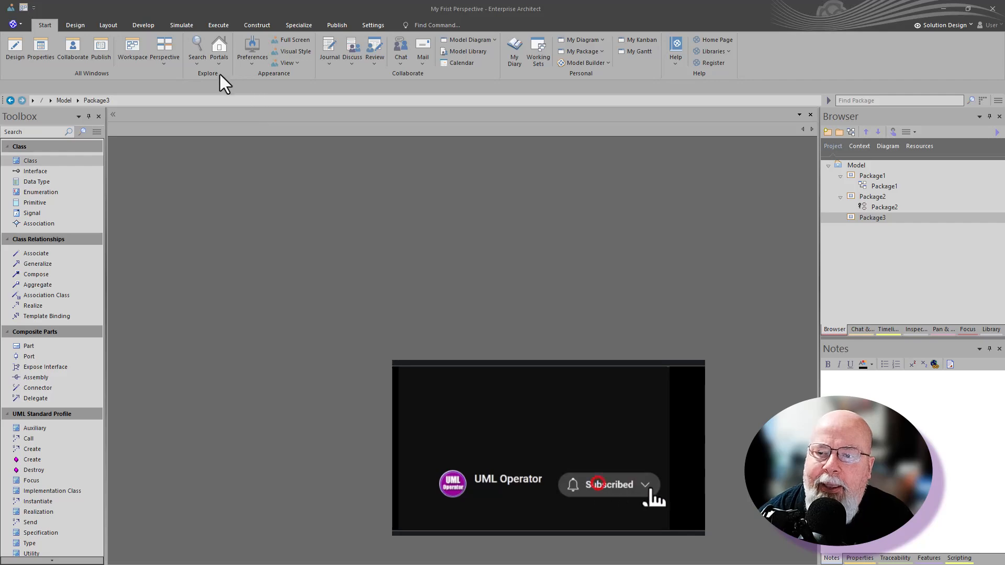
Step: Copy the Solution Design personal perspective to the shared perspective sets and display the shared copy's included technologies
left_click(165, 63)
mouse_move(206, 91)
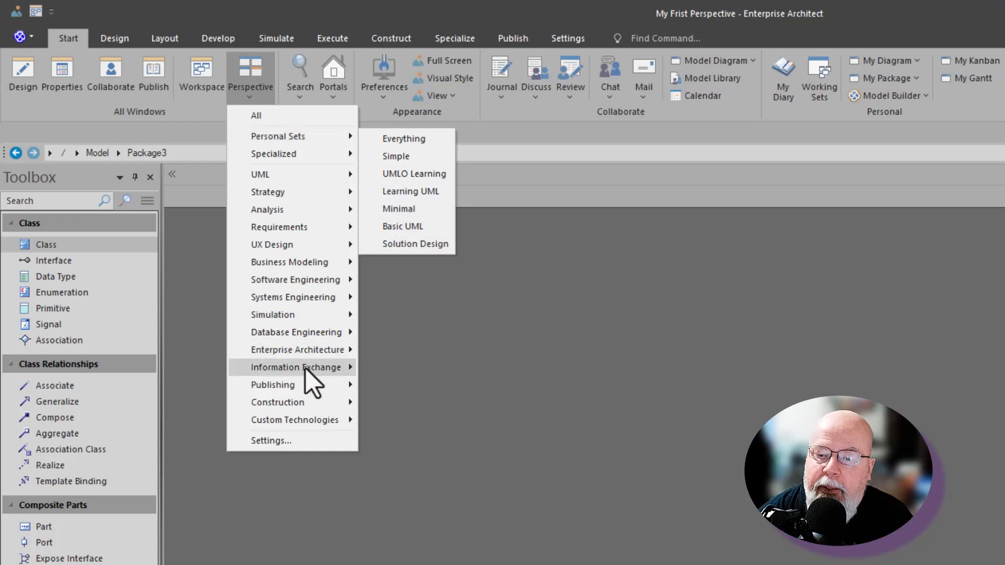
left_click(292, 444)
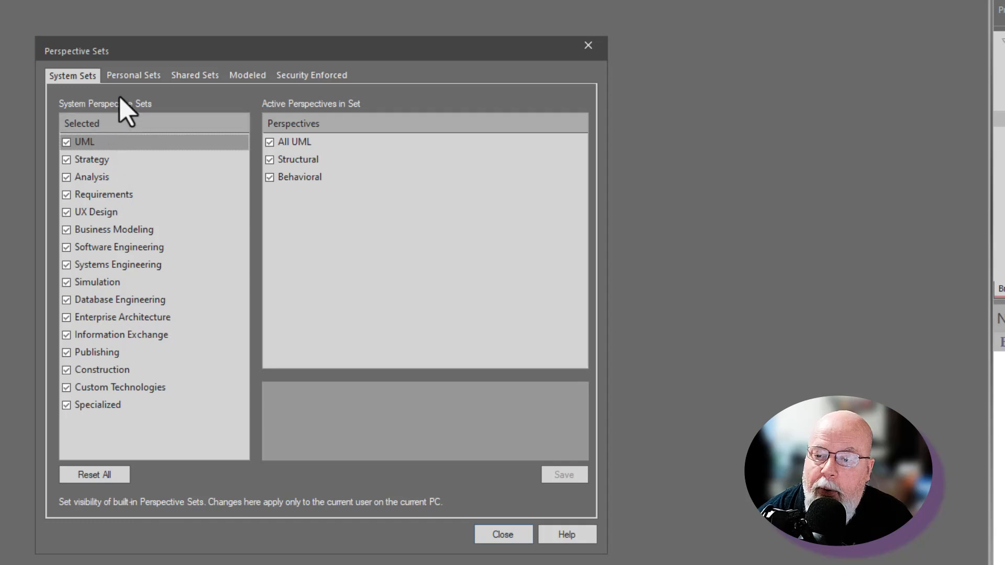
left_click(130, 76)
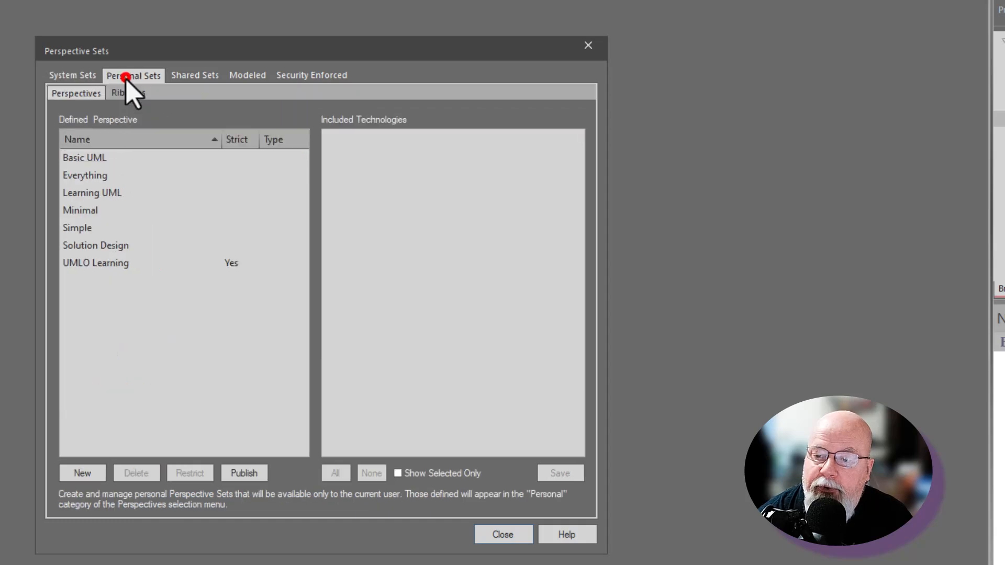
left_click(97, 249)
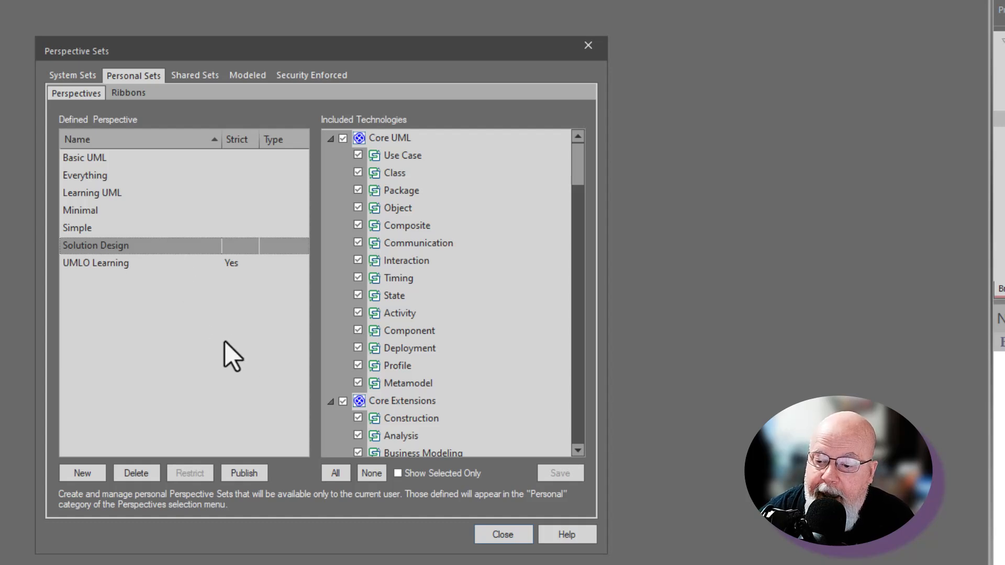
right_click(132, 243)
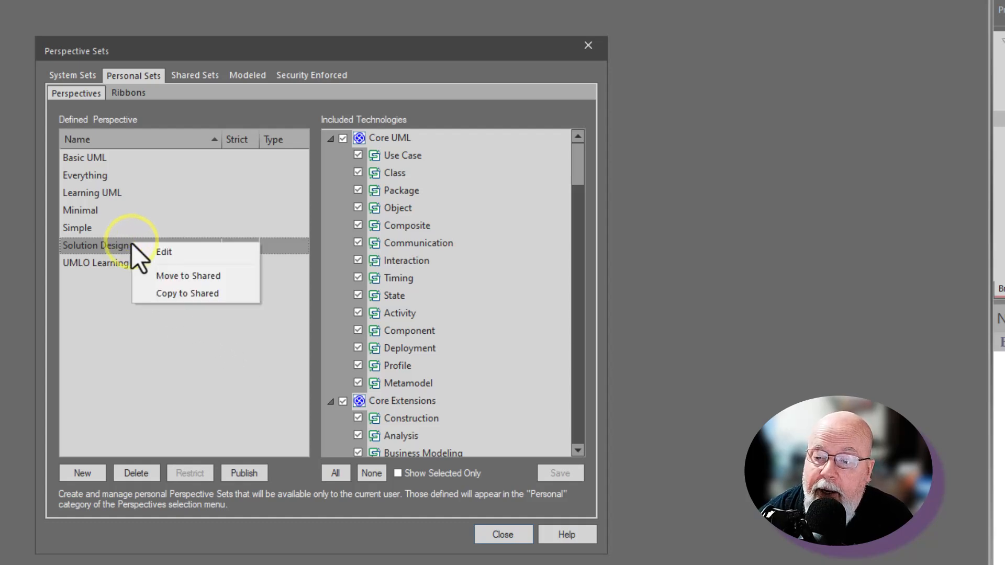
left_click(171, 296)
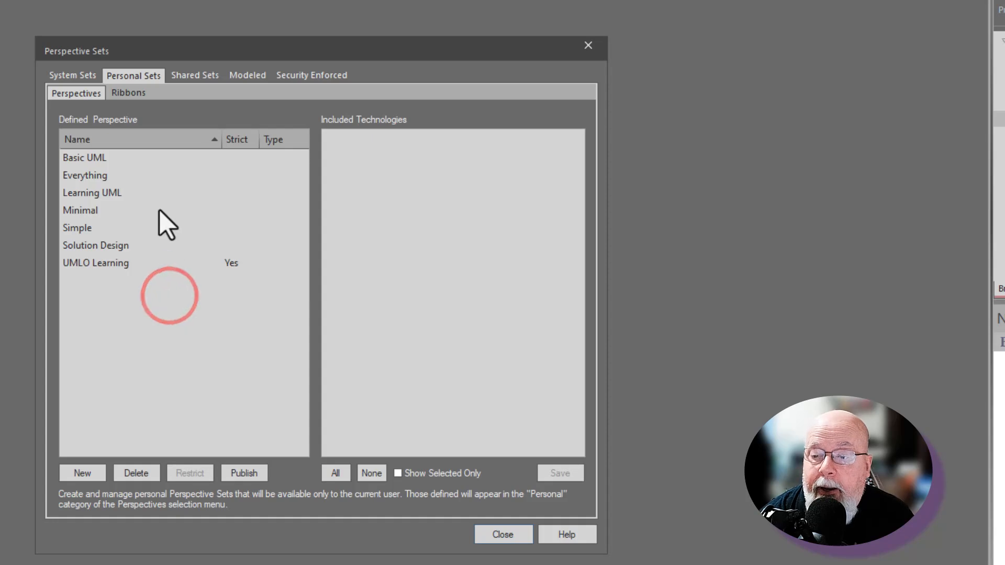
left_click(175, 76)
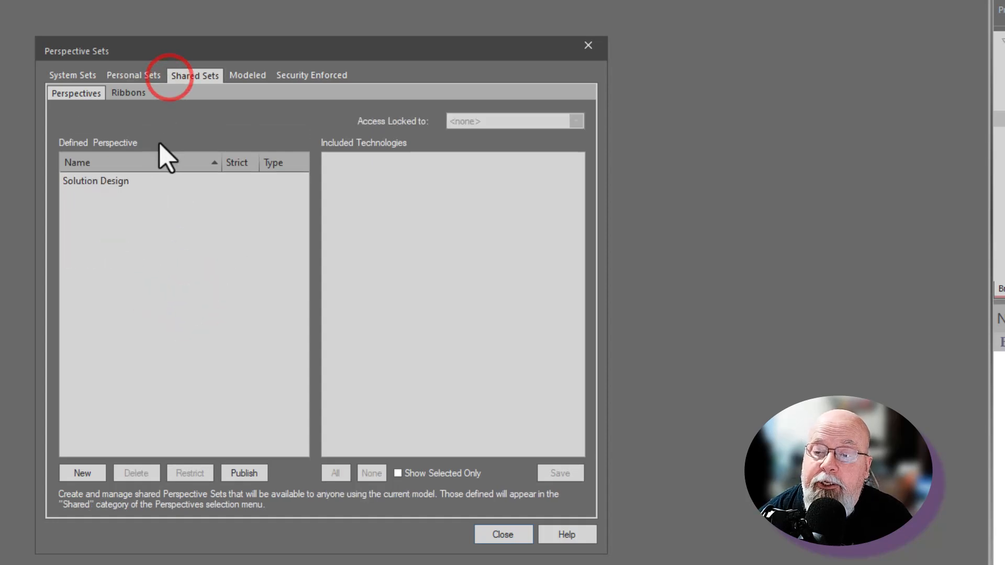
left_click(115, 182)
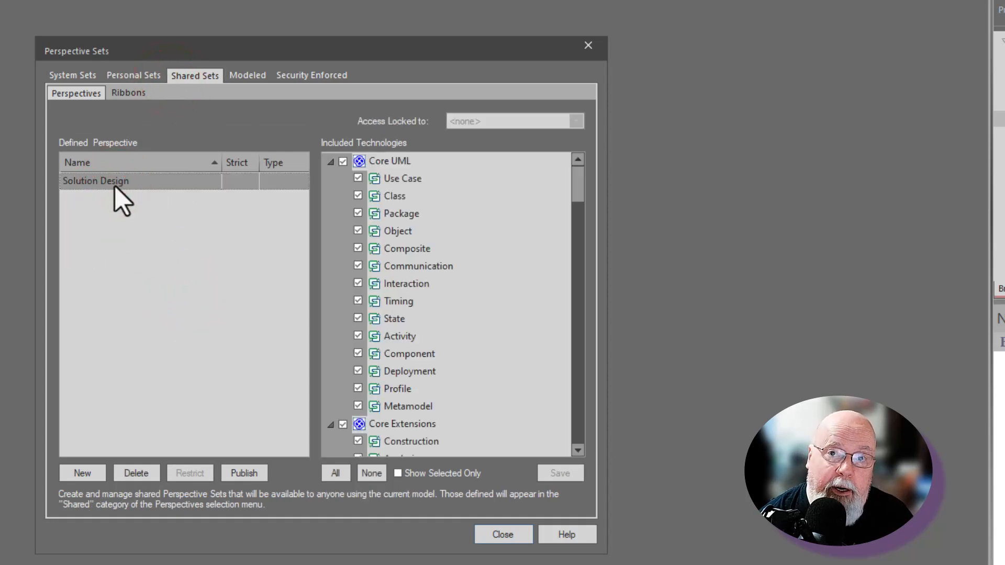